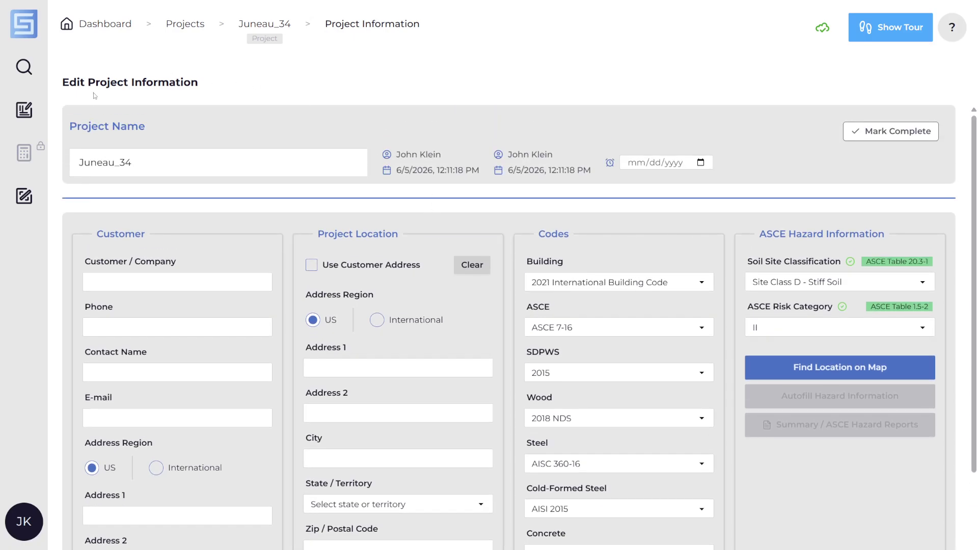
# Locate the project on the map using its street address in Juneau, Alaska
pyautogui.scroll(-3, 451, 308)
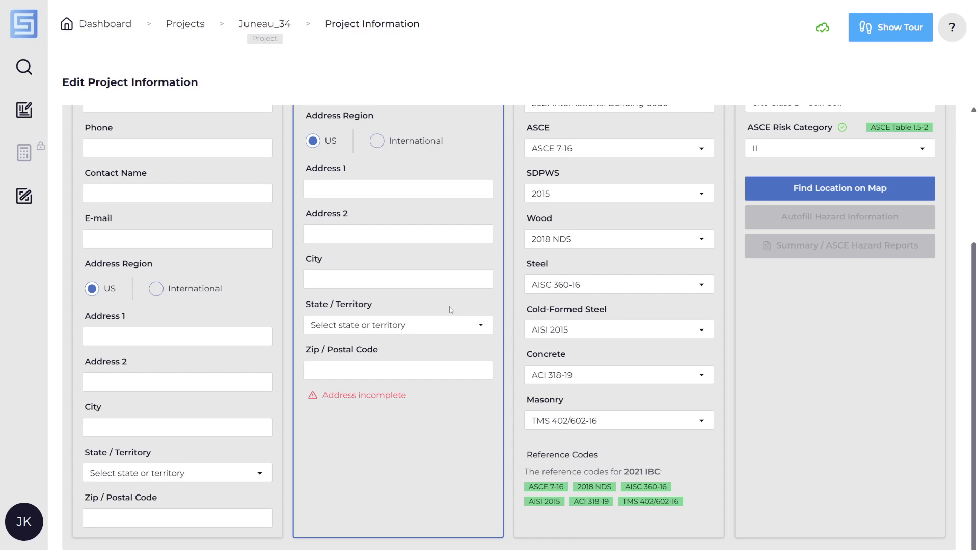
pyautogui.scroll(1, 450, 307)
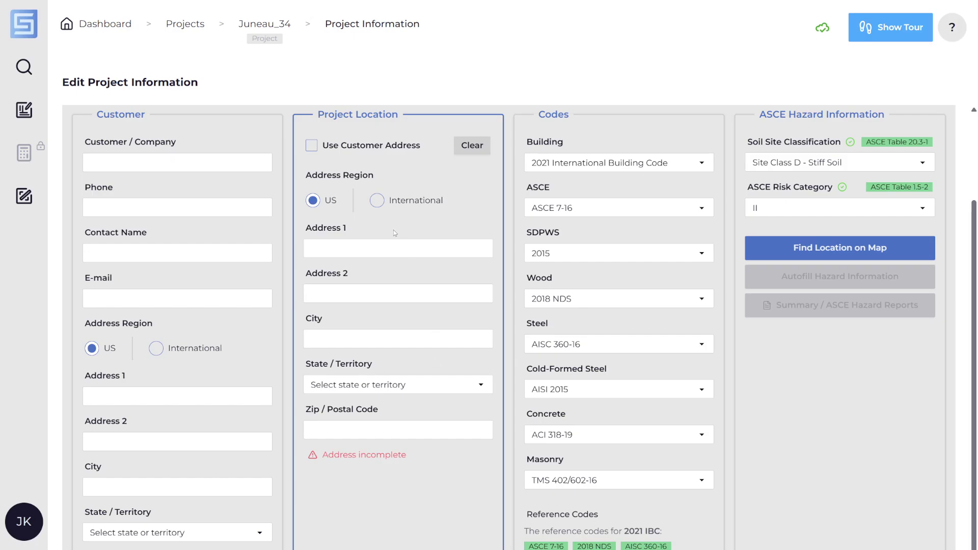
pyautogui.click(832, 253)
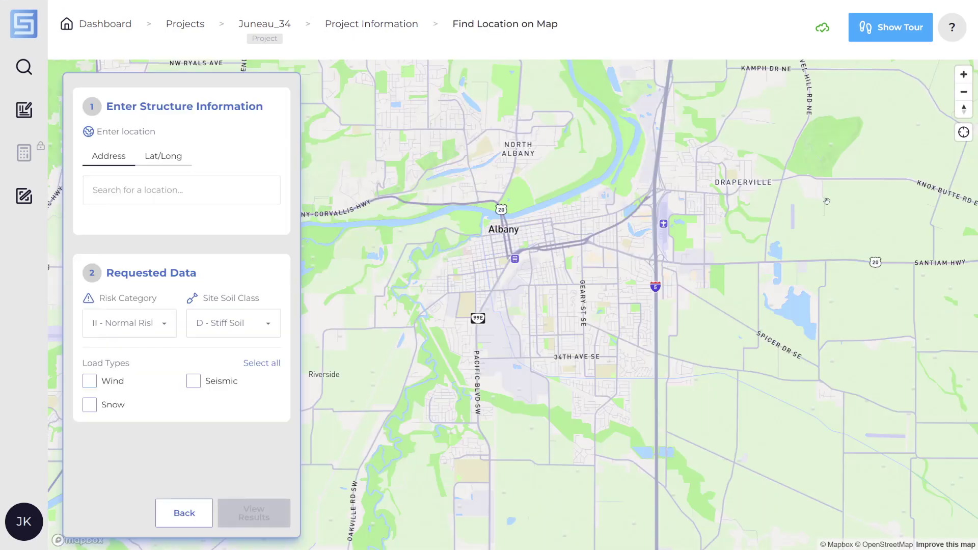
pyautogui.click(210, 185)
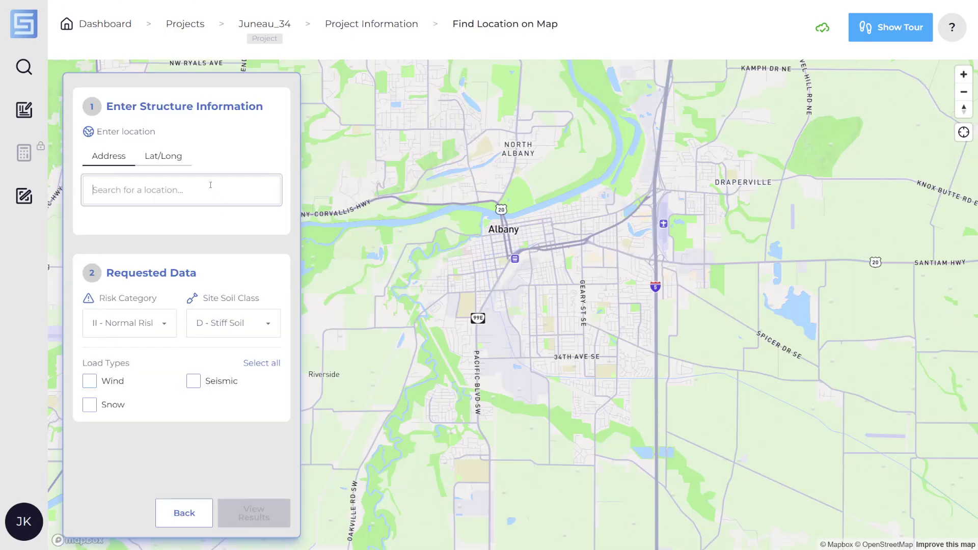
pyautogui.write('Egan Drive,')
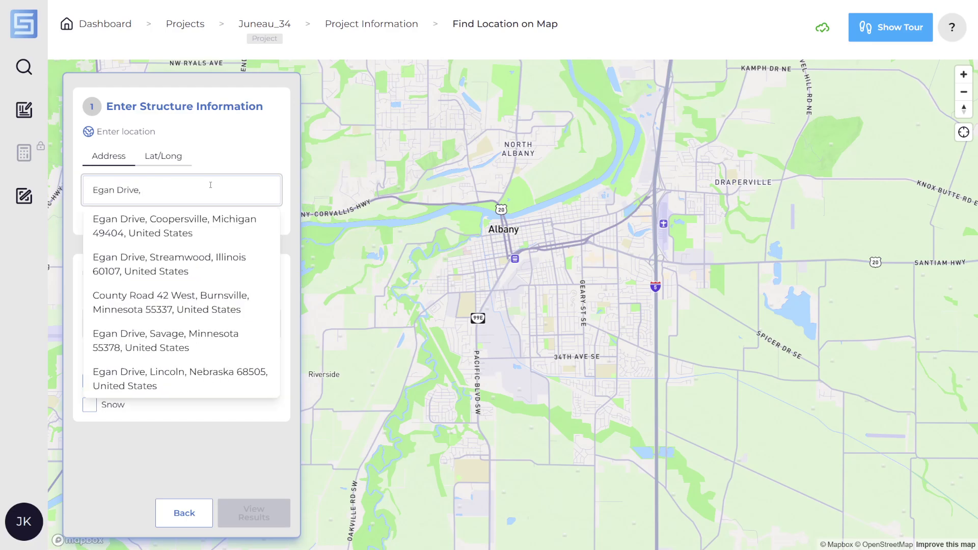
pyautogui.write(' Jun')
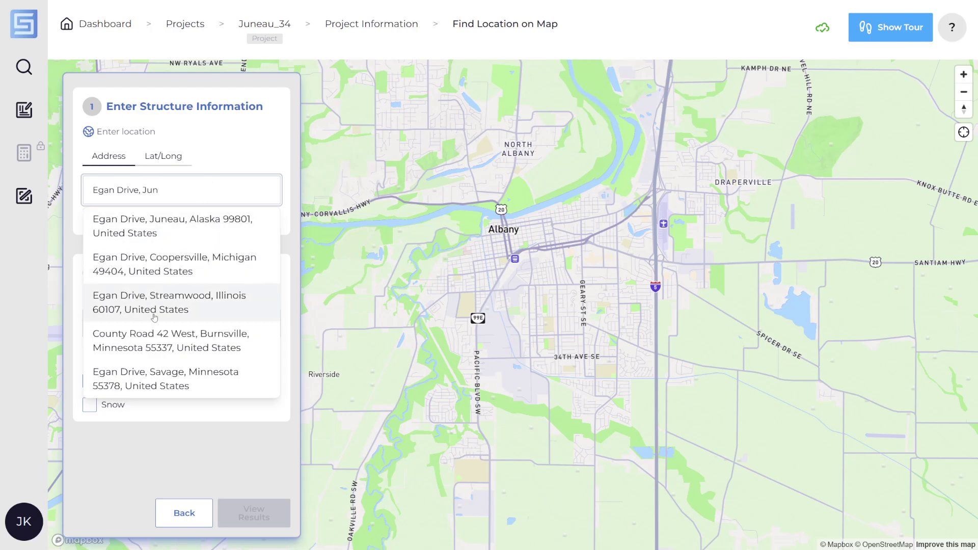
pyautogui.click(163, 228)
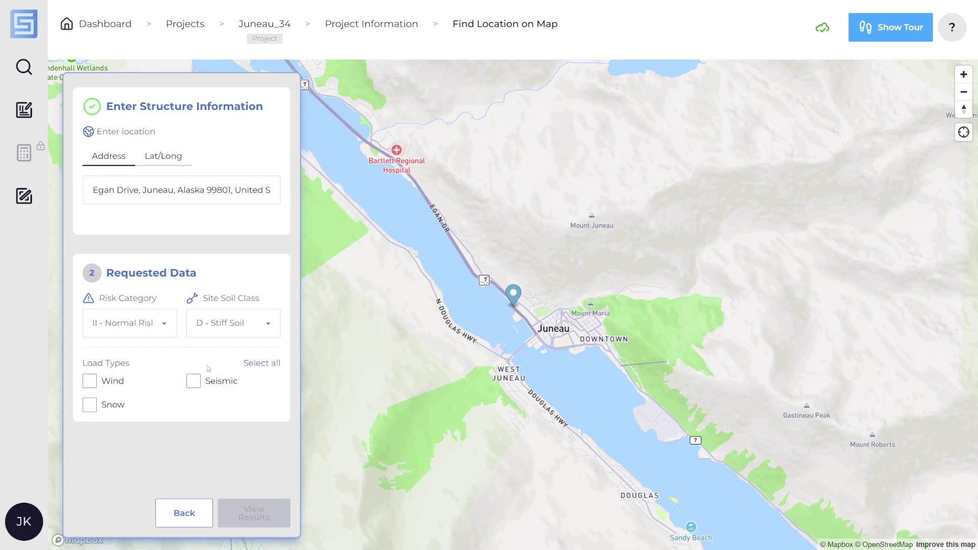
# Retrieve the wind, seismic and snow data for the chosen location and save the results to the project
pyautogui.click(263, 364)
pyautogui.click(257, 520)
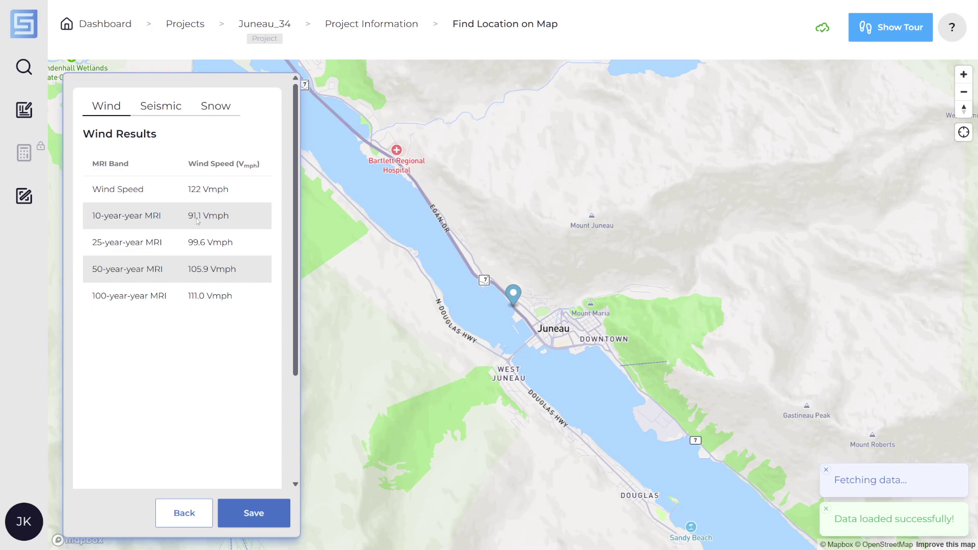
pyautogui.click(163, 105)
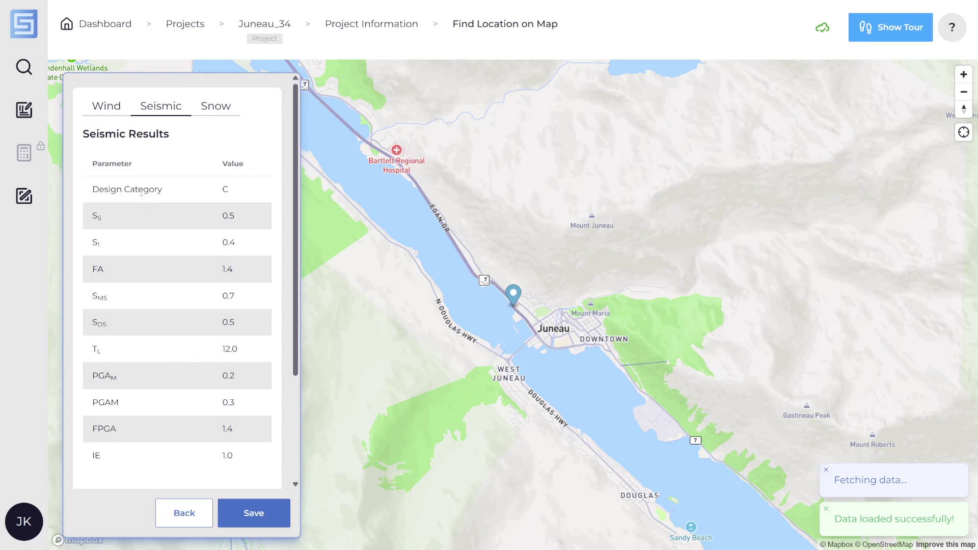
pyautogui.click(214, 108)
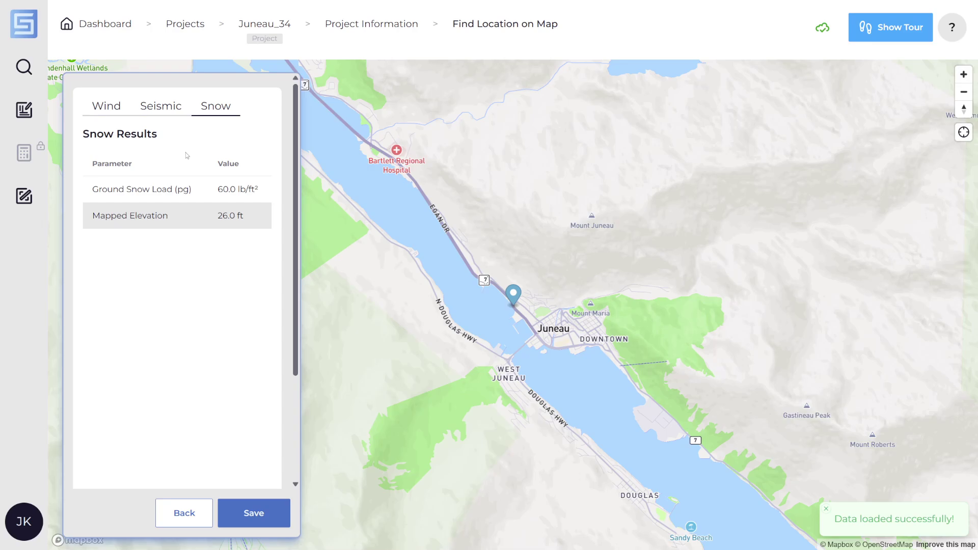
pyautogui.click(252, 514)
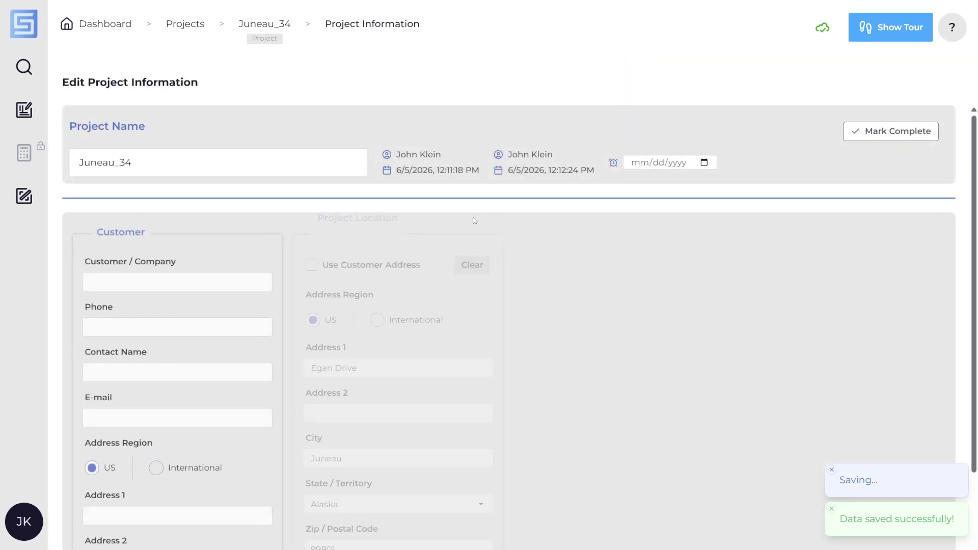
# Review the filled-in project information and read through the summary report's wind, seismic and snow sections
pyautogui.scroll(-3, 474, 220)
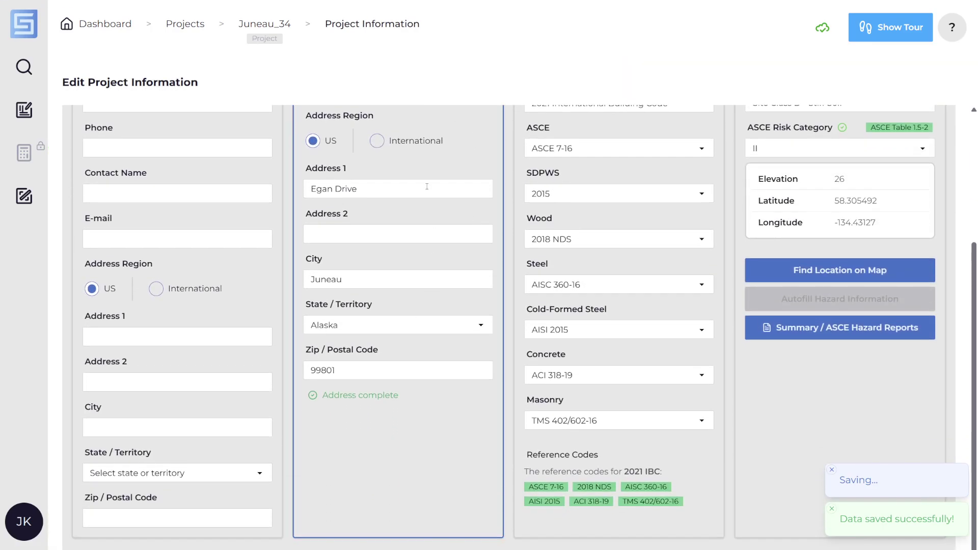
pyautogui.scroll(2, 427, 186)
pyautogui.scroll(-2, 428, 273)
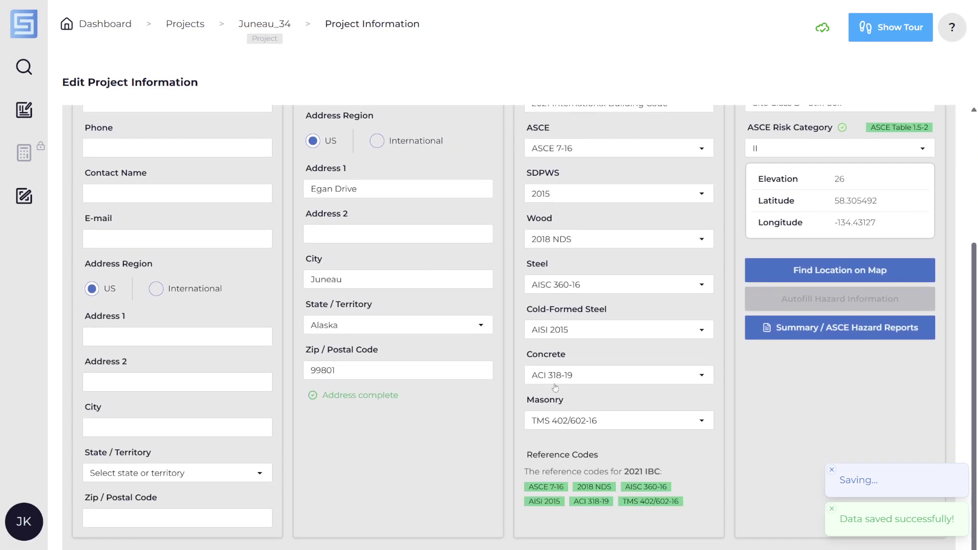
pyautogui.click(841, 329)
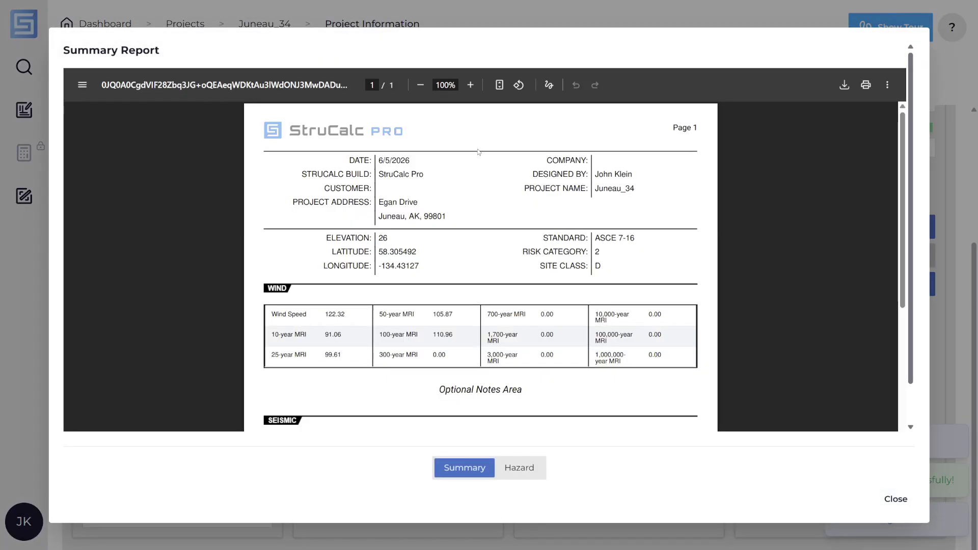
pyautogui.scroll(-2, 479, 151)
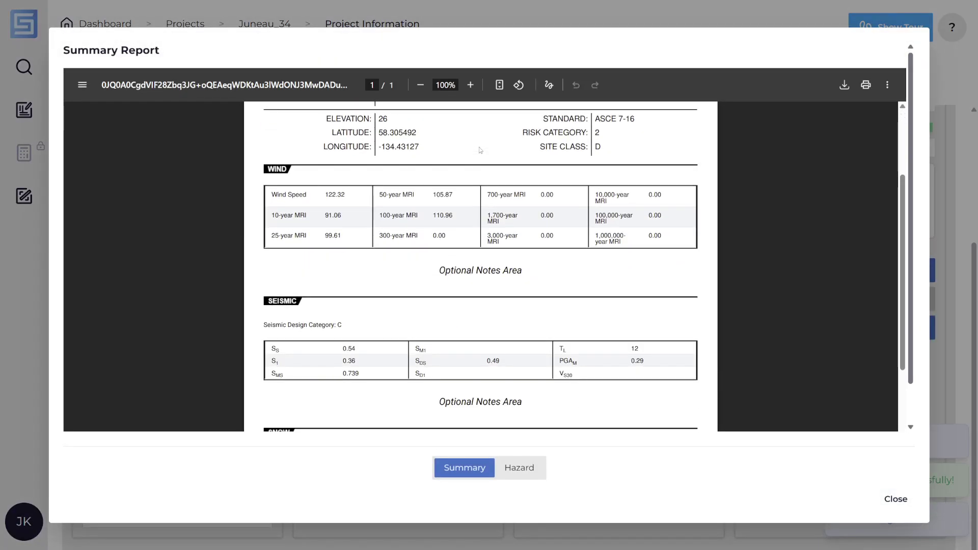
pyautogui.scroll(-2, 479, 150)
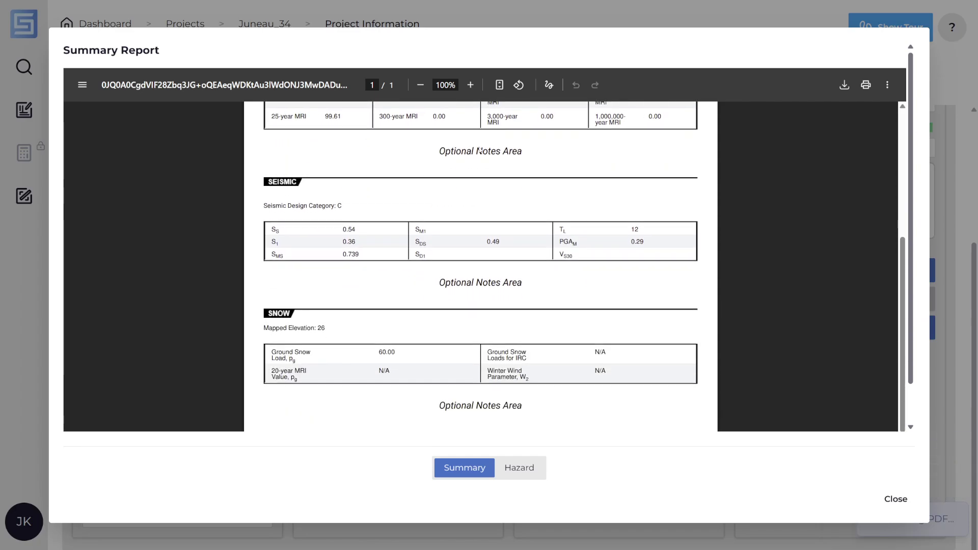
# Read through both pages of the ASCE hazard report and close the report viewer
pyautogui.click(520, 473)
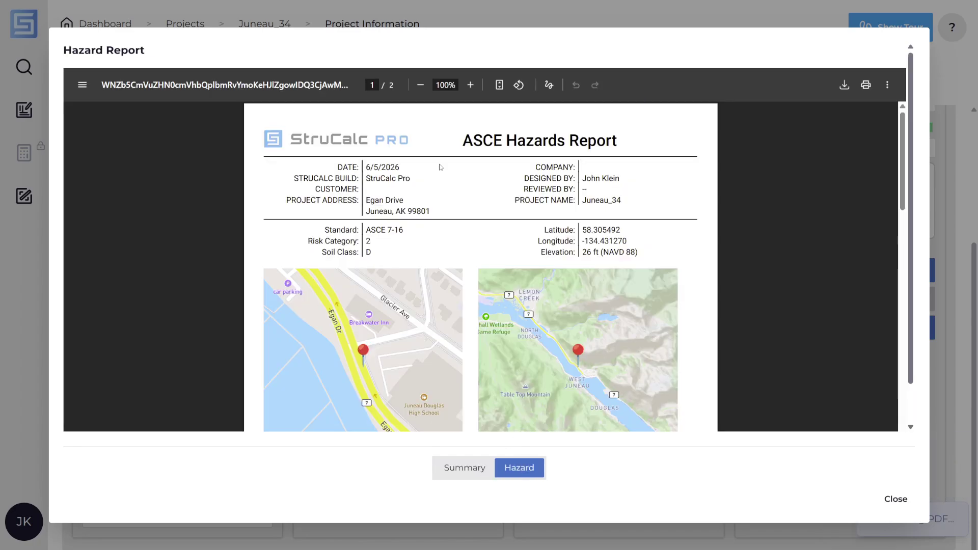
pyautogui.scroll(-2, 463, 221)
pyautogui.scroll(2, 463, 220)
pyautogui.scroll(-5, 463, 221)
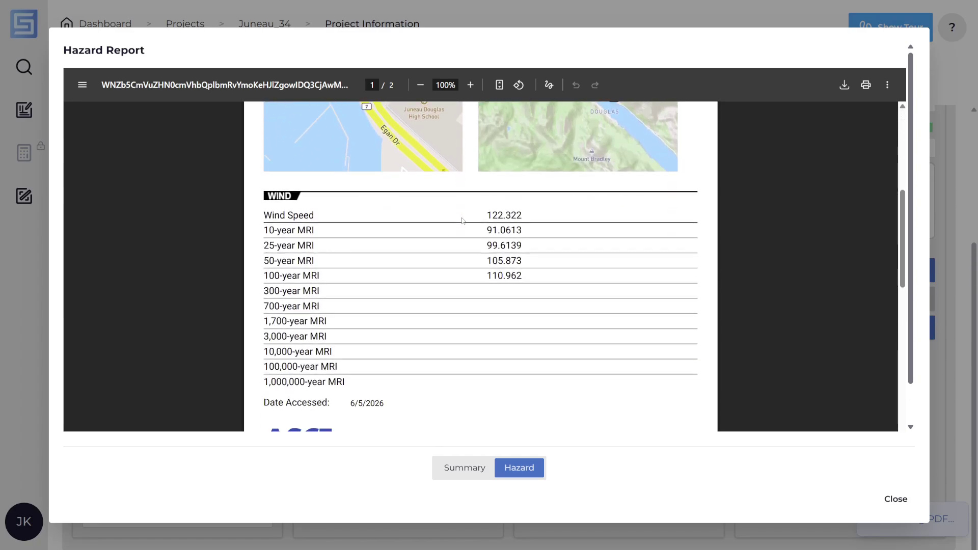
pyautogui.scroll(-7, 462, 221)
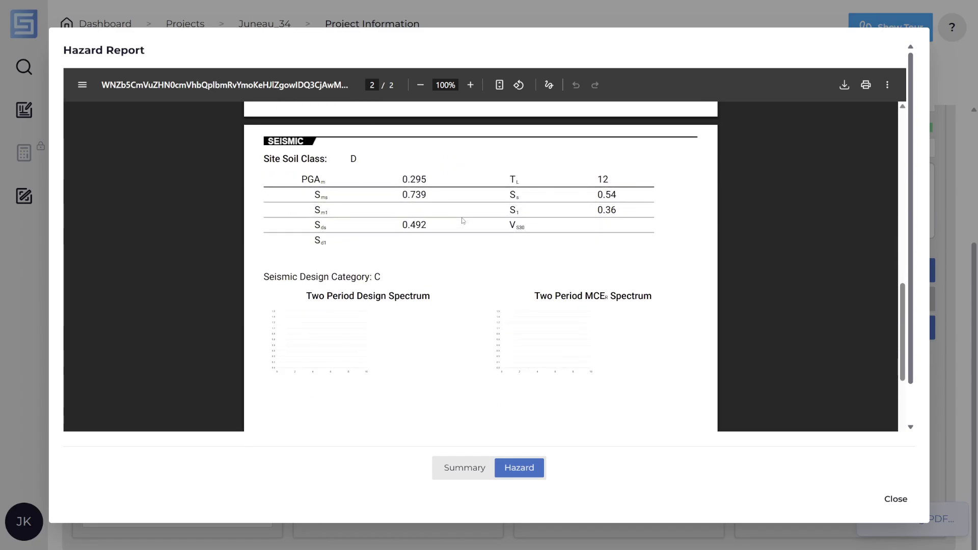
pyautogui.scroll(4, 461, 218)
pyautogui.scroll(-8, 462, 218)
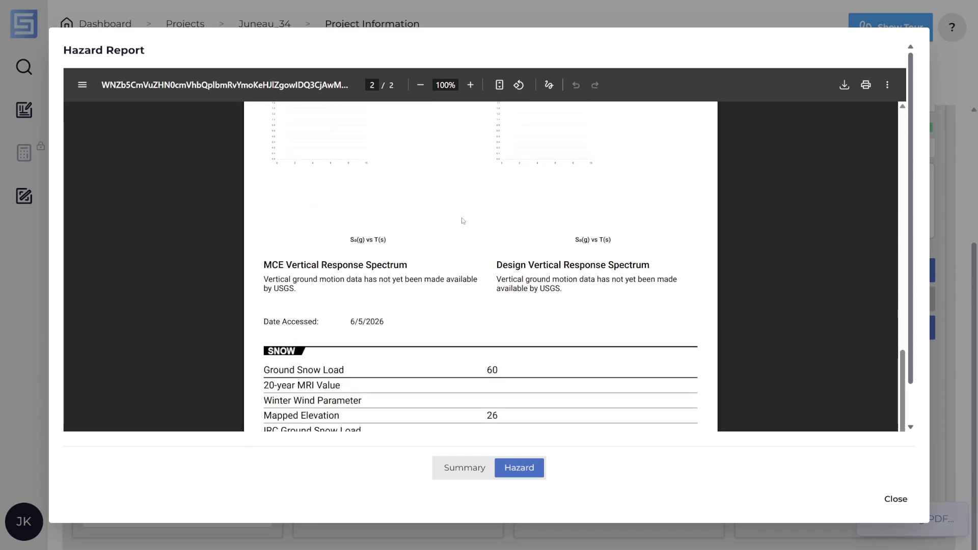
pyautogui.scroll(-3, 461, 218)
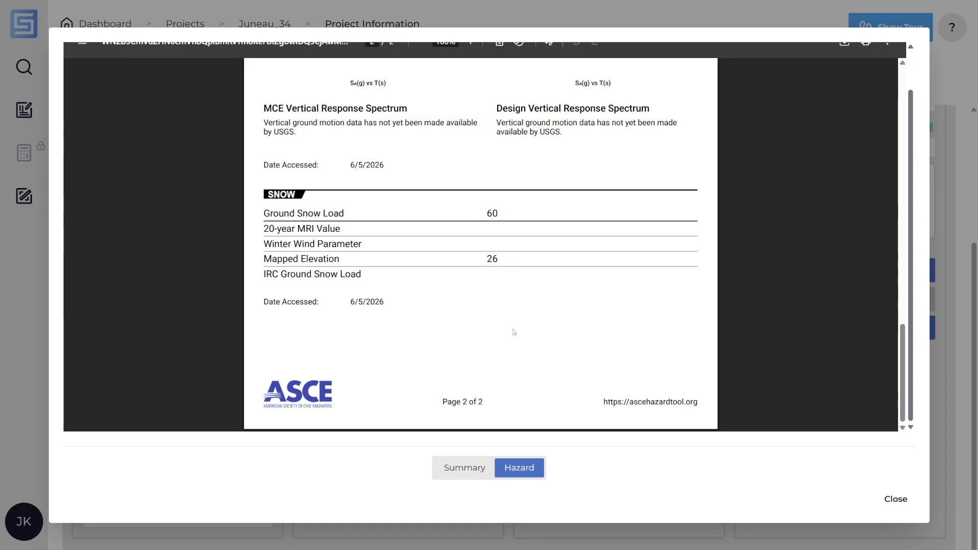
pyautogui.scroll(2, 514, 320)
pyautogui.click(896, 499)
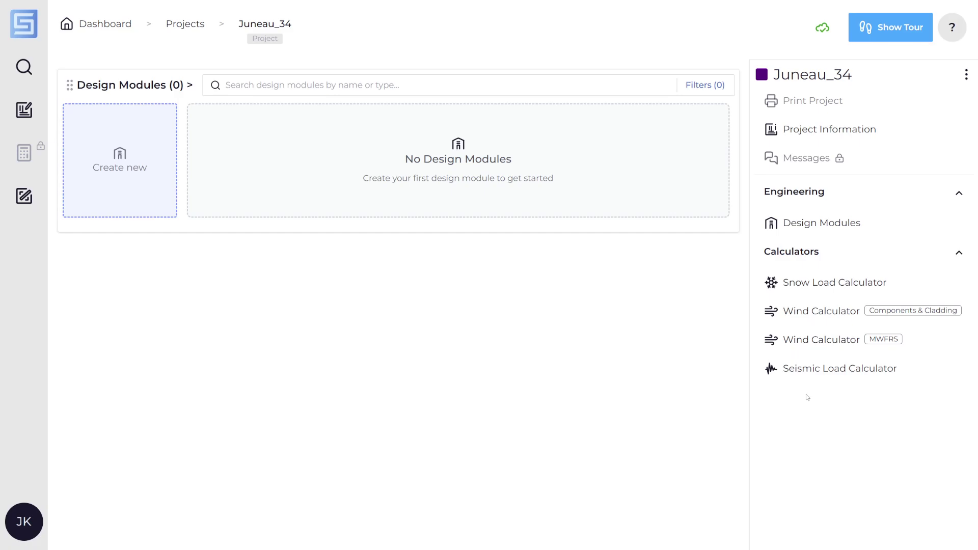
# Open the Seismic Load Calculator for the project and add a second level to the building properties
pyautogui.click(821, 371)
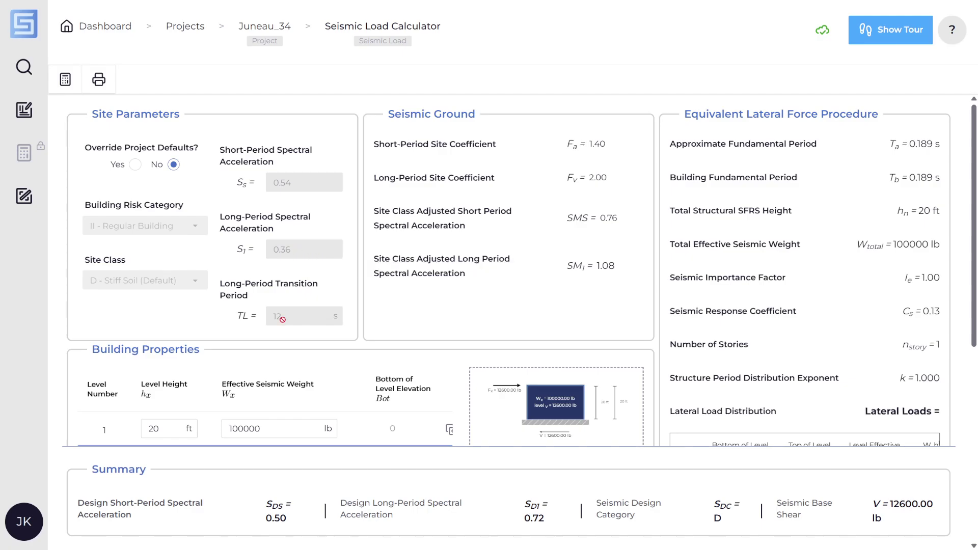
pyautogui.scroll(-5, 283, 317)
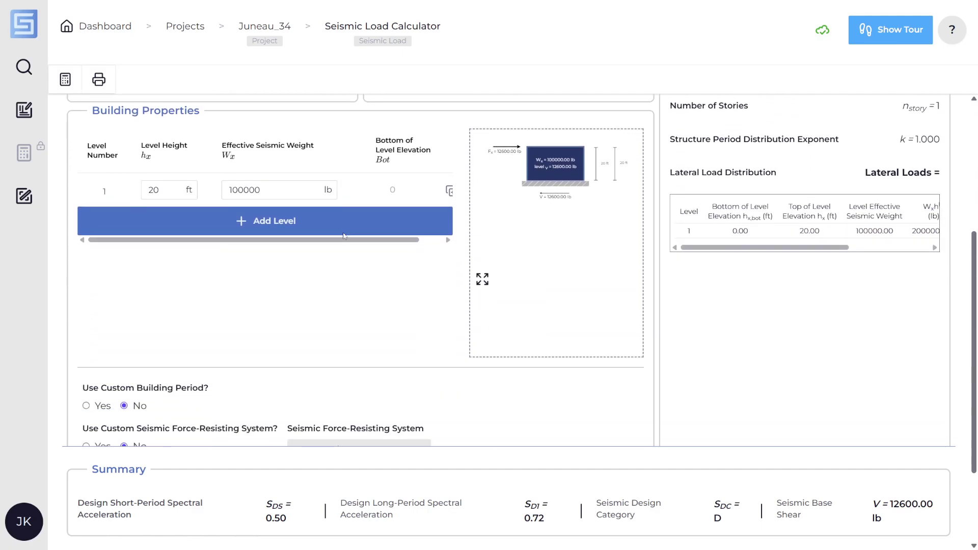
pyautogui.scroll(-2, 344, 237)
pyautogui.scroll(4, 344, 237)
pyautogui.scroll(-2, 344, 237)
pyautogui.scroll(-1, 344, 236)
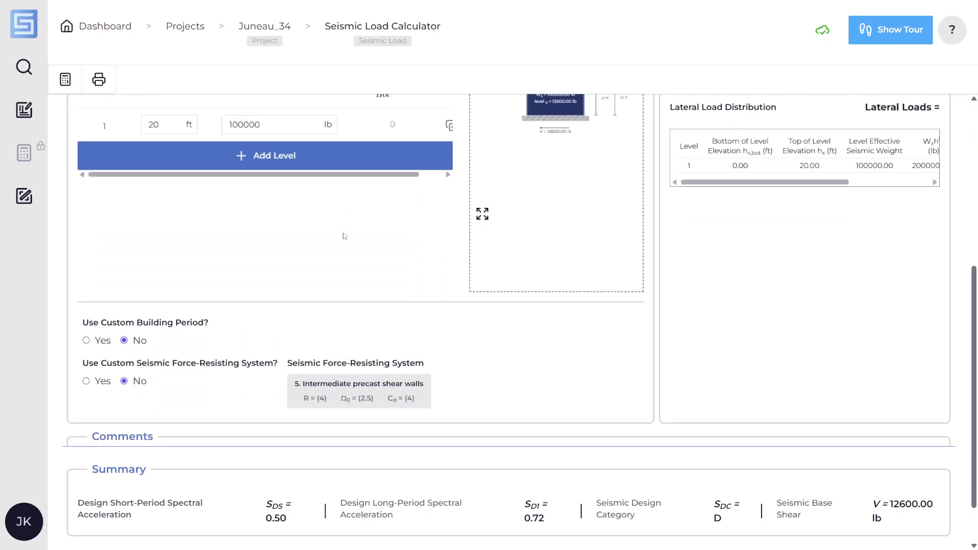
pyautogui.scroll(1, 341, 228)
pyautogui.click(284, 206)
# Set the level heights to 12 ft for level 1 and 10 ft for level 2
pyautogui.click(137, 186)
pyautogui.write('12')
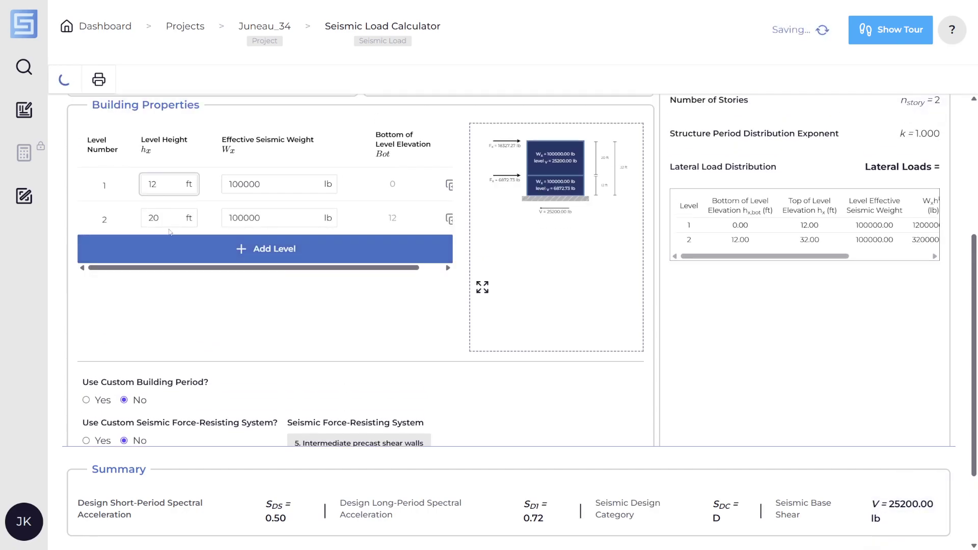
pyautogui.click(145, 225)
pyautogui.write('1')
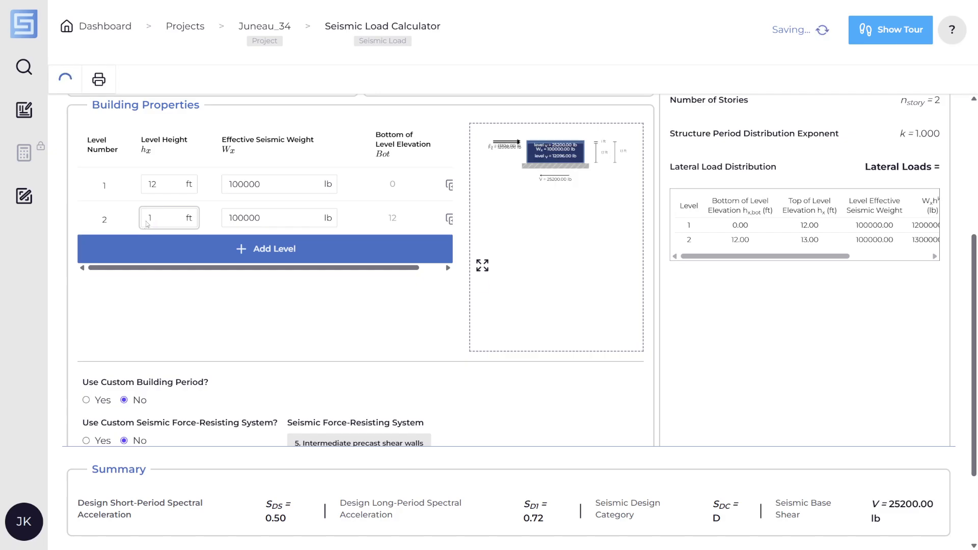
pyautogui.write('0')
# Set the effective seismic weights to 87000 lb for level 1 and 43000 lb for level 2
pyautogui.moveTo(275, 185); pyautogui.dragTo(227, 192)
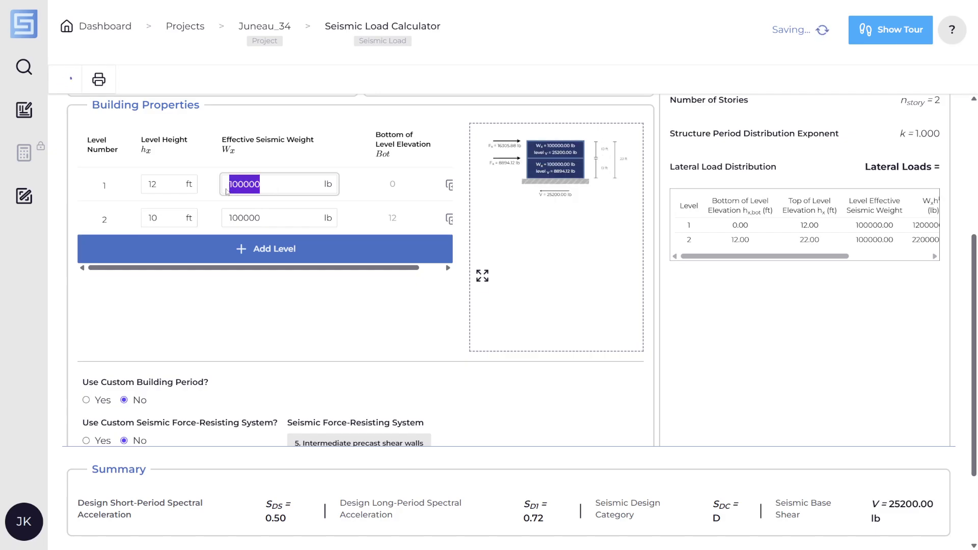
pyautogui.write('98')
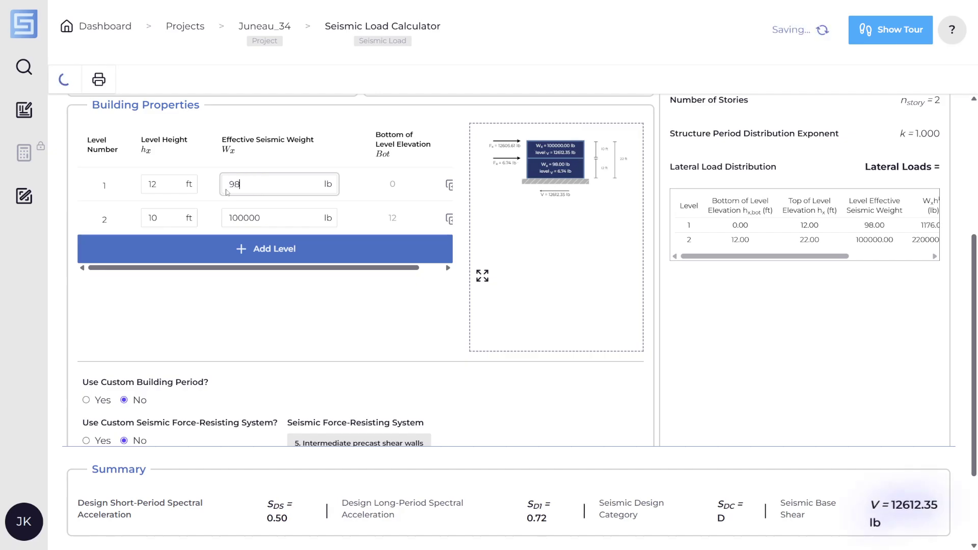
pyautogui.press('BackSpace')
pyautogui.write('87')
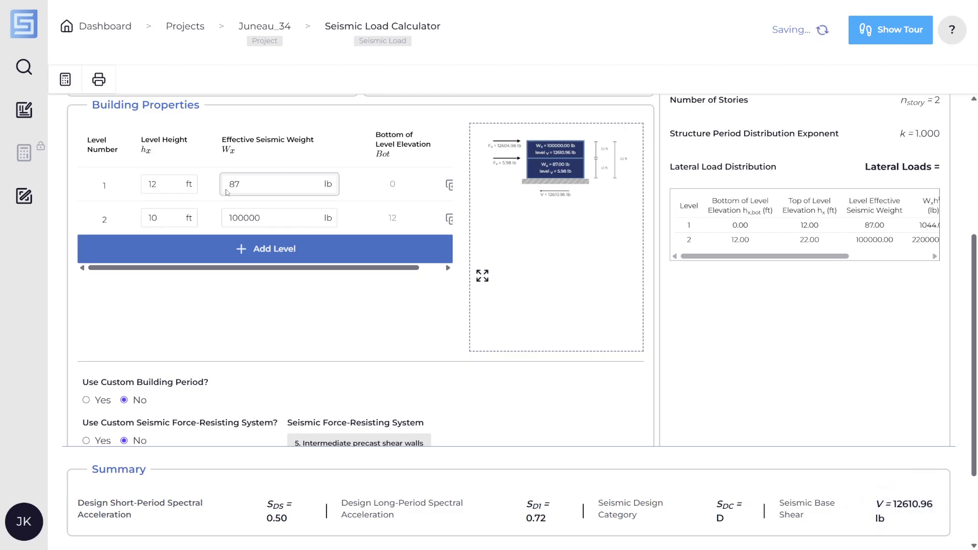
pyautogui.write('000')
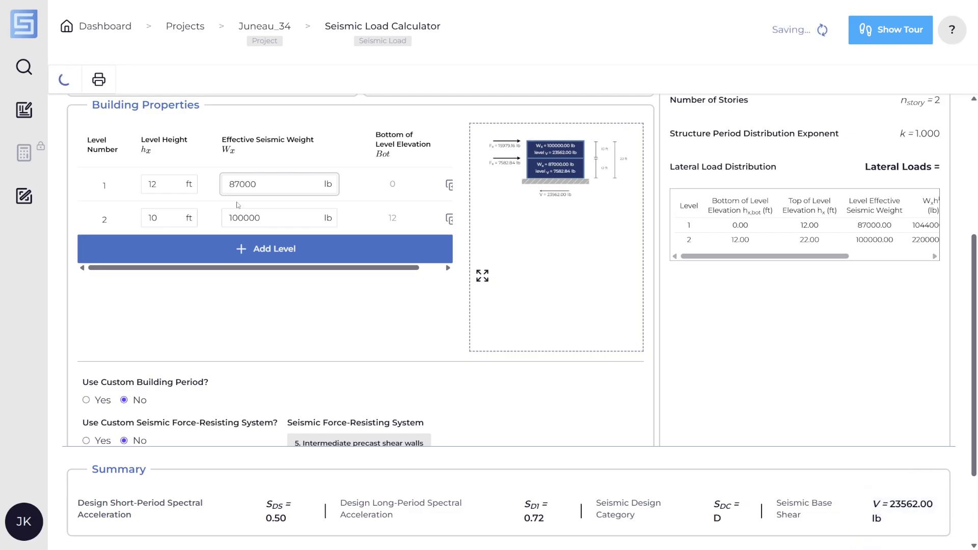
pyautogui.click(261, 220)
pyautogui.write('43000')
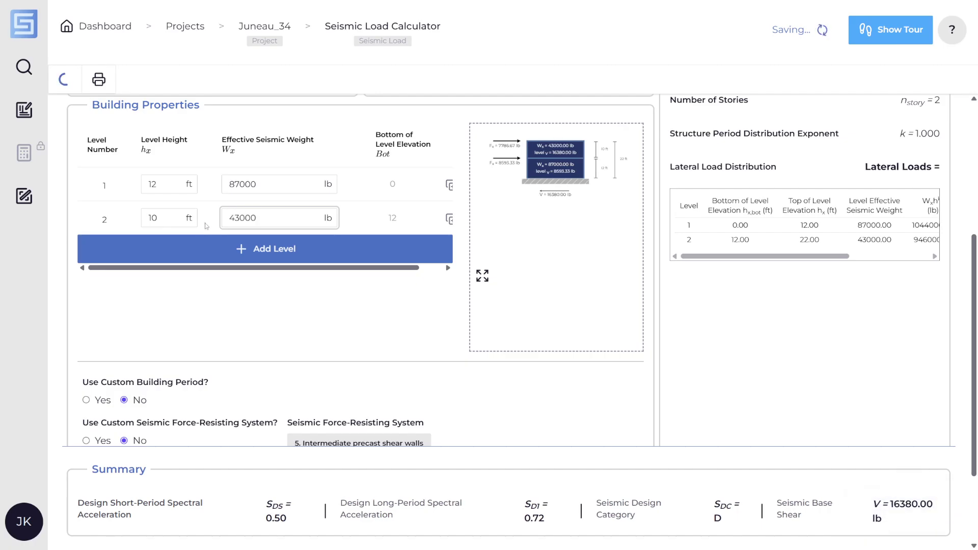
pyautogui.click(351, 210)
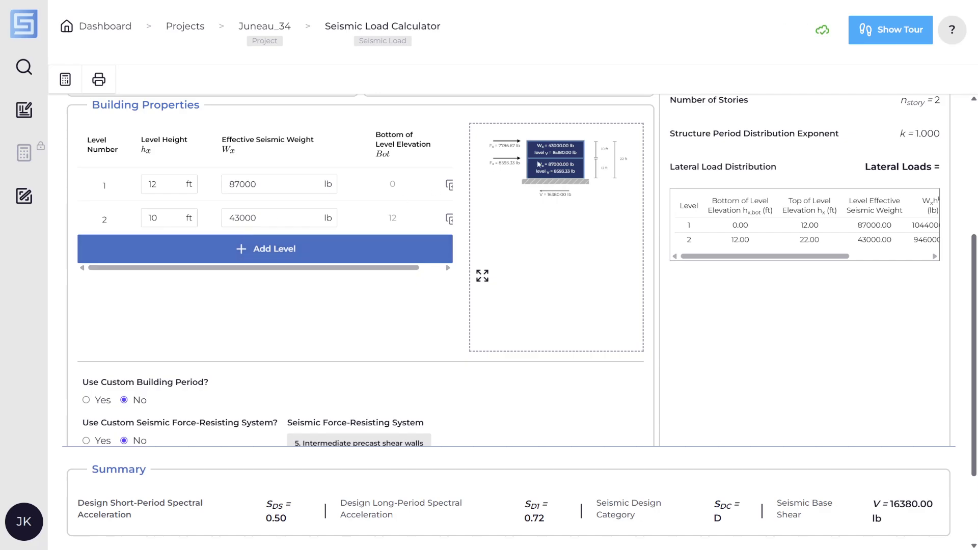
# Examine the level forces and base shear in the enlarged building diagram and close it
pyautogui.click(484, 278)
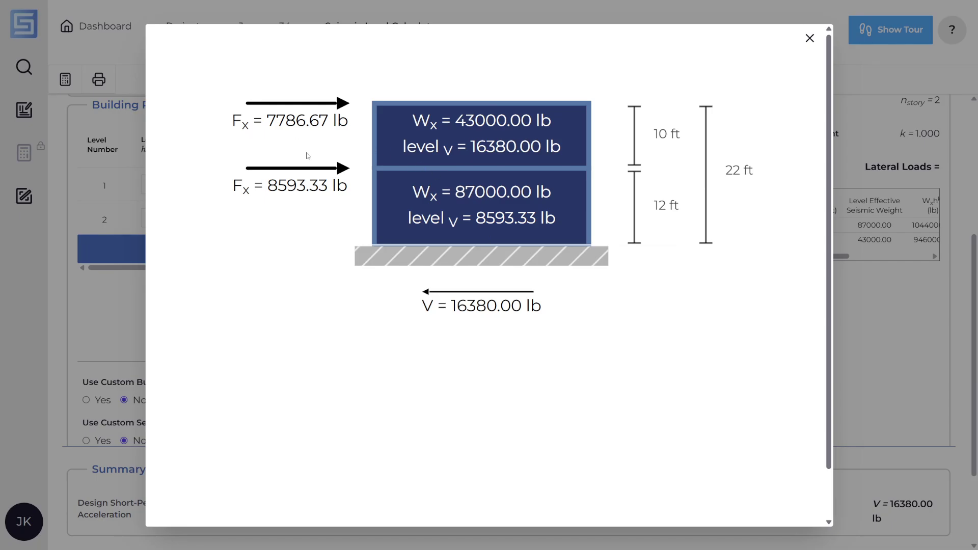
pyautogui.click(810, 38)
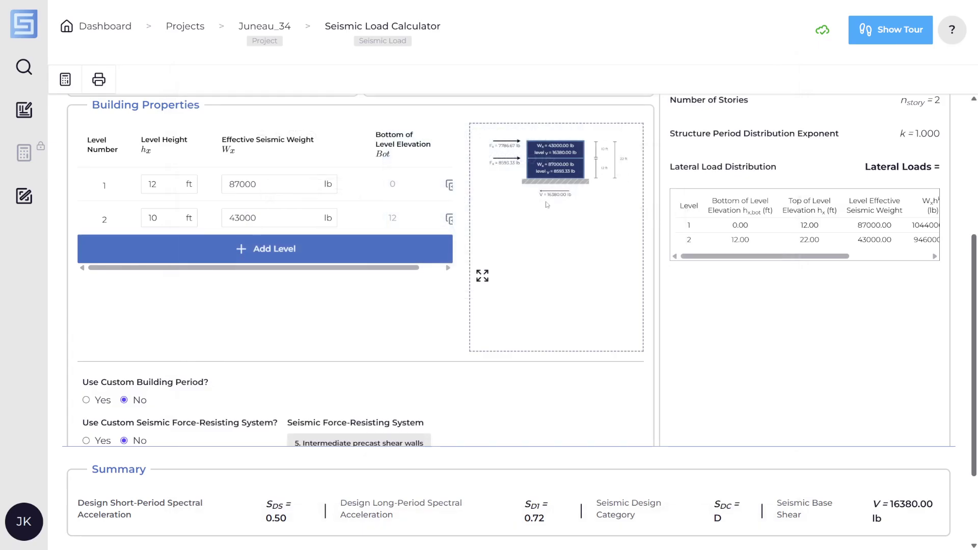
# Change the seismic force-resisting system to "6. Timber frames" from the cantilevered column systems
pyautogui.scroll(-2, 357, 179)
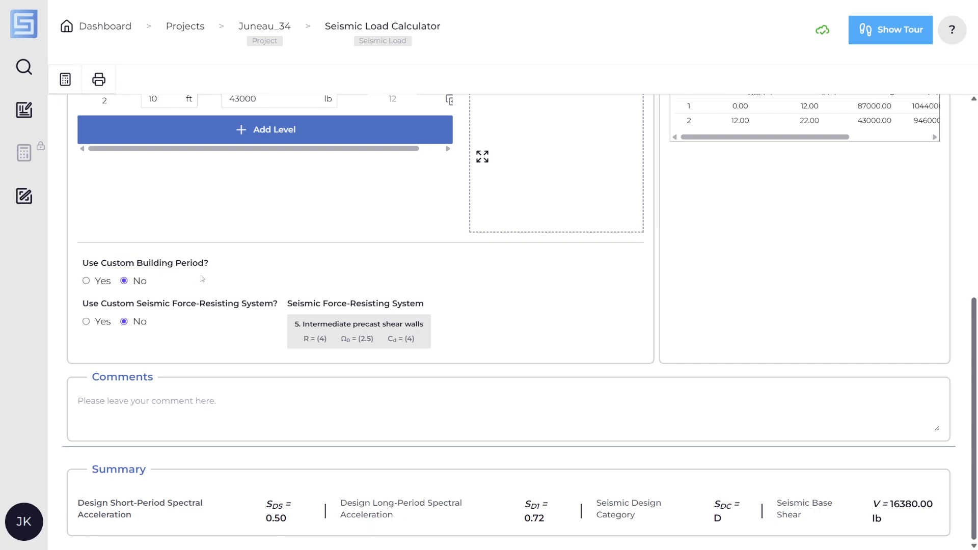
pyautogui.click(362, 324)
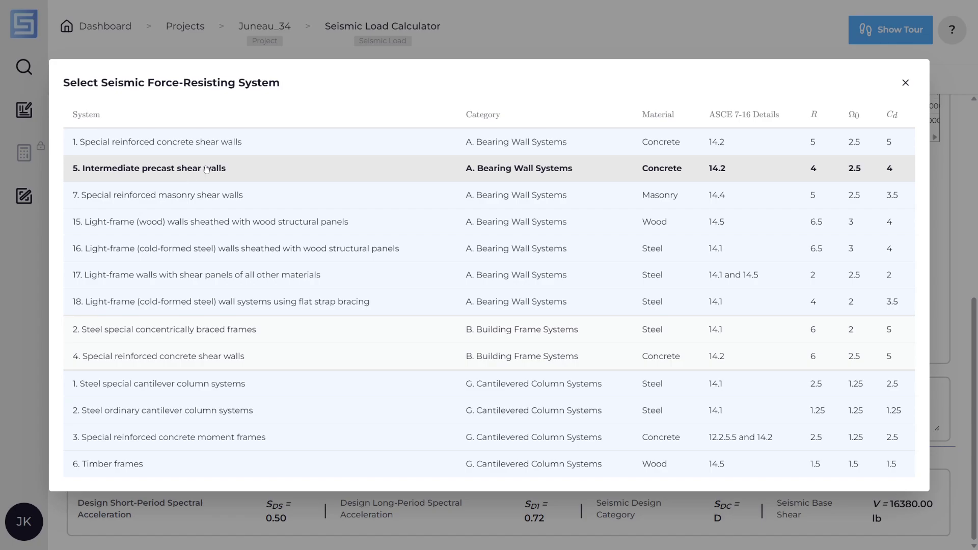
pyautogui.click(148, 468)
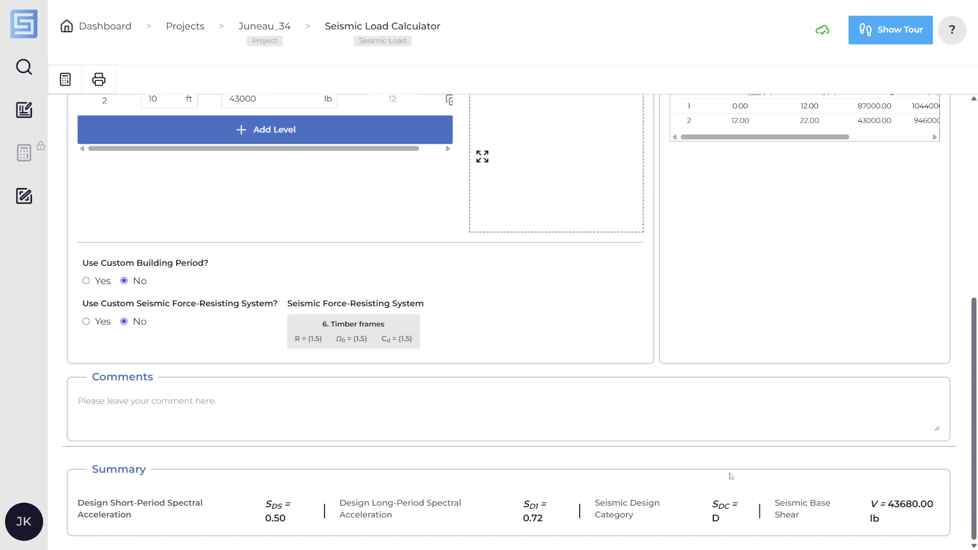
pyautogui.scroll(6, 472, 226)
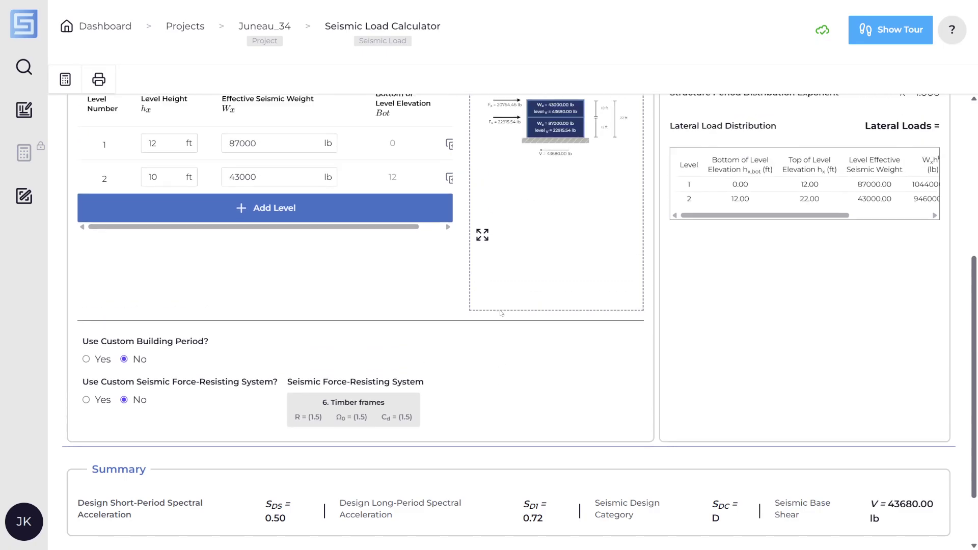
# Open the project's MWFRS wind calculator, stop overriding the project defaults and set the exposure category to C: Open terrain with scattered obstructions
pyautogui.click(259, 25)
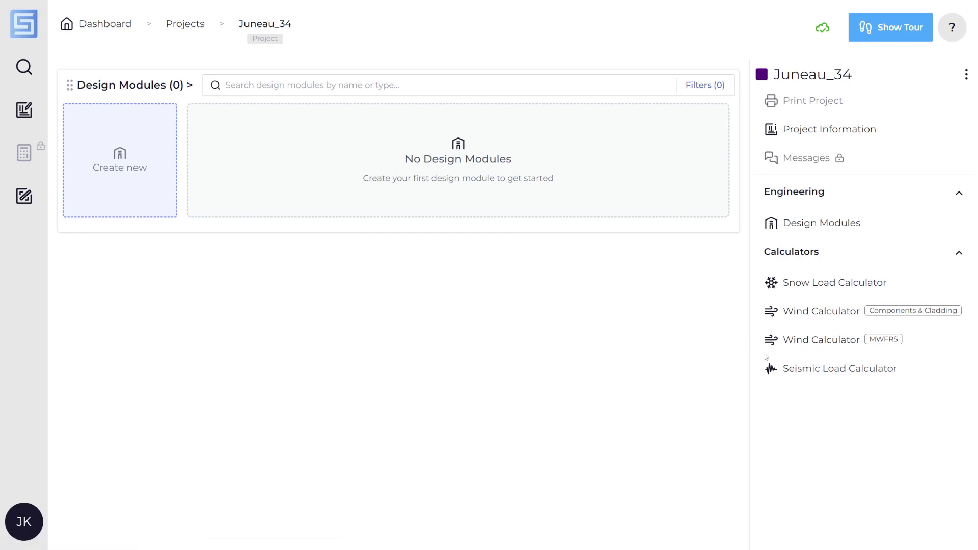
pyautogui.click(828, 342)
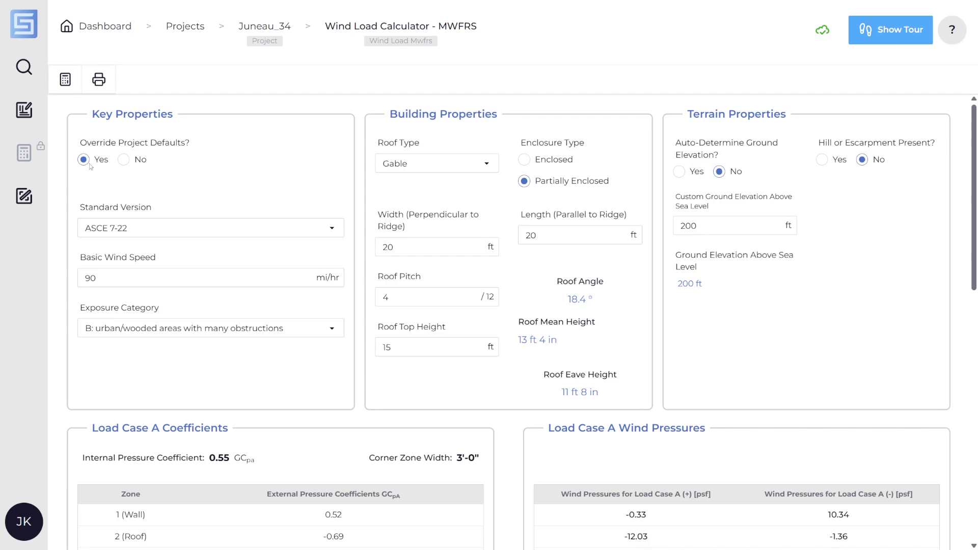
pyautogui.click(132, 164)
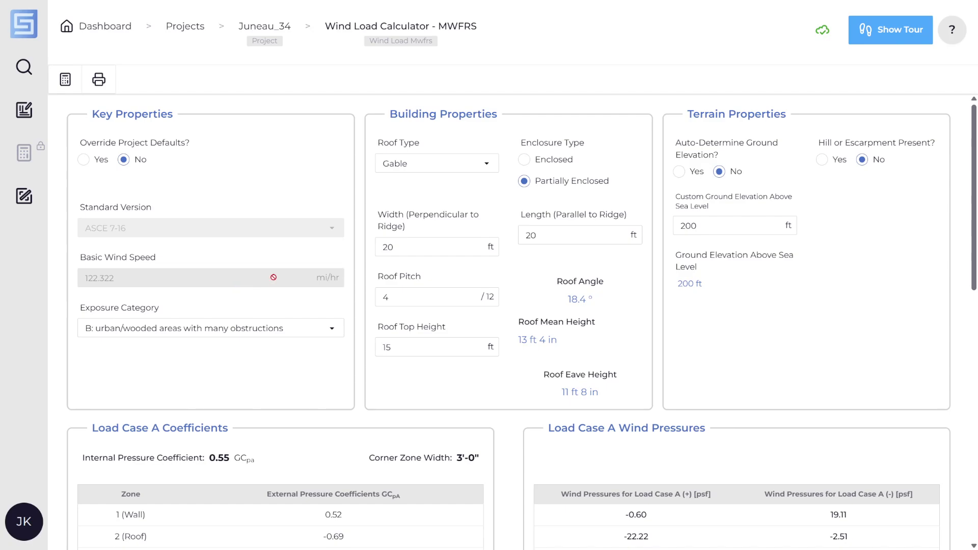
pyautogui.click(330, 331)
pyautogui.click(244, 363)
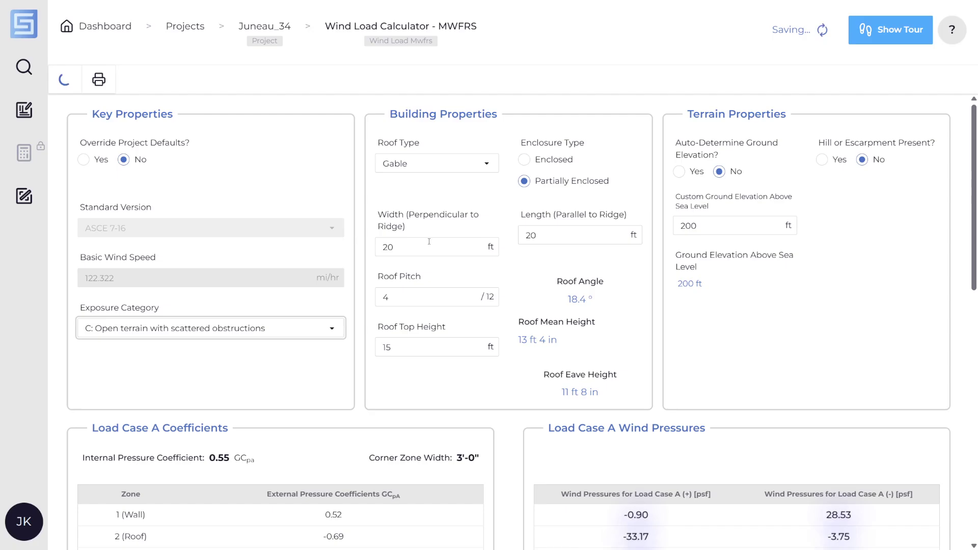
# Set the building's length parallel to the ridge to 70 ft and its width to 40 ft
pyautogui.press('Tab')
pyautogui.write('70')
pyautogui.moveTo(394, 246); pyautogui.dragTo(370, 251)
pyautogui.write('40')
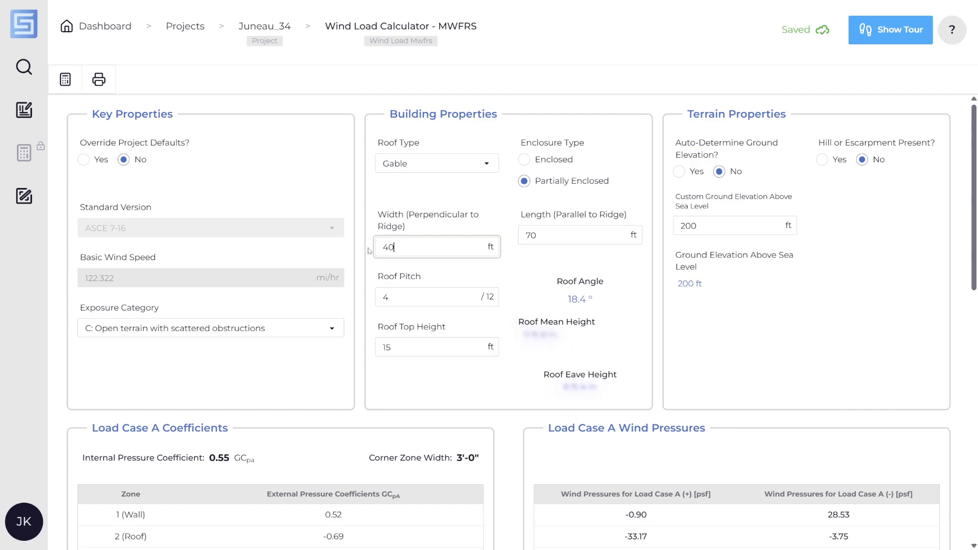
# Set the roof pitch to 6/12 and the roof top height to 28 ft in the MWFRS calculation
pyautogui.press('Tab')
pyautogui.write('6')
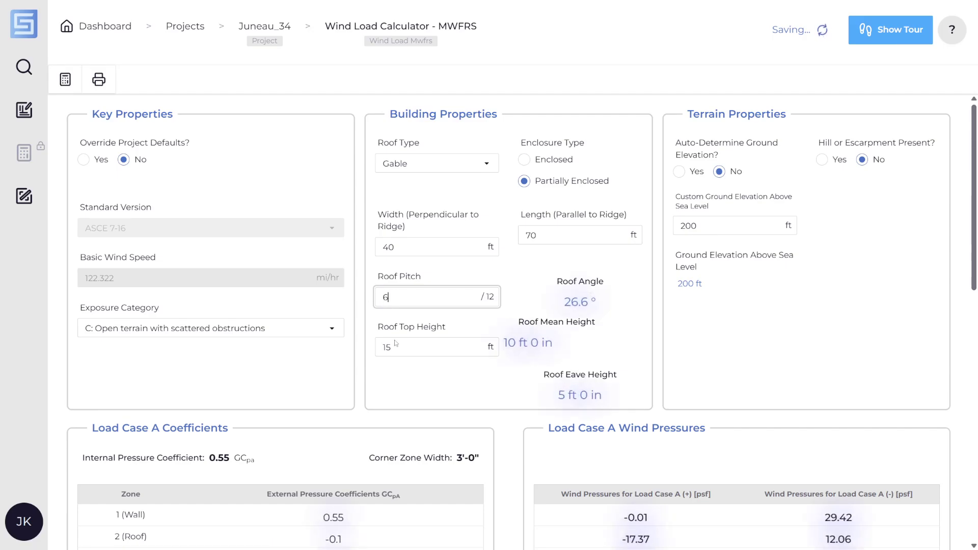
pyautogui.moveTo(396, 343); pyautogui.dragTo(358, 350)
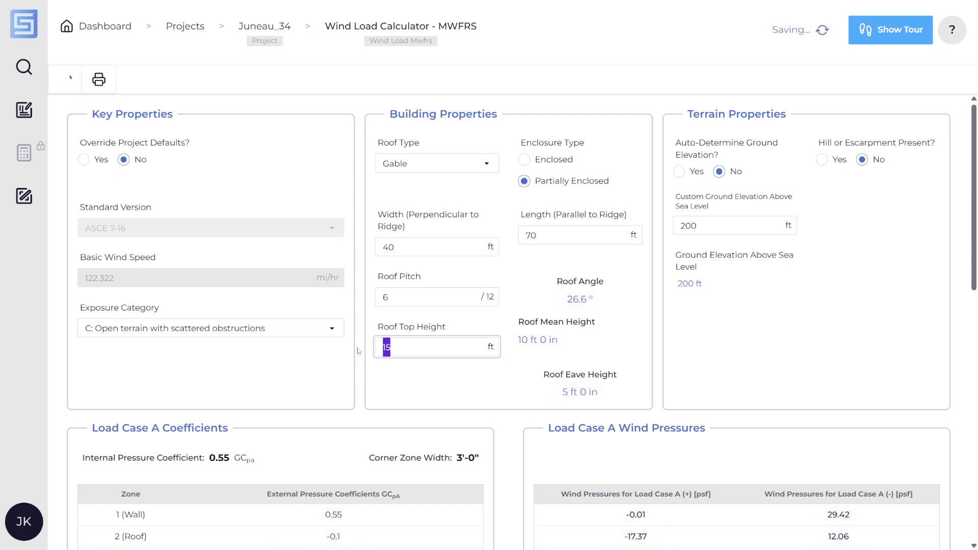
pyautogui.write('28')
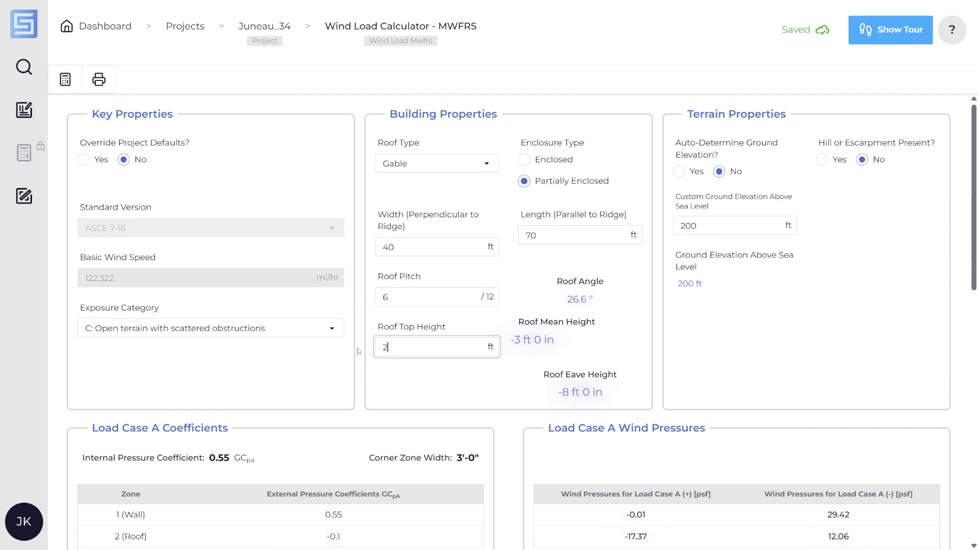
pyautogui.click(433, 391)
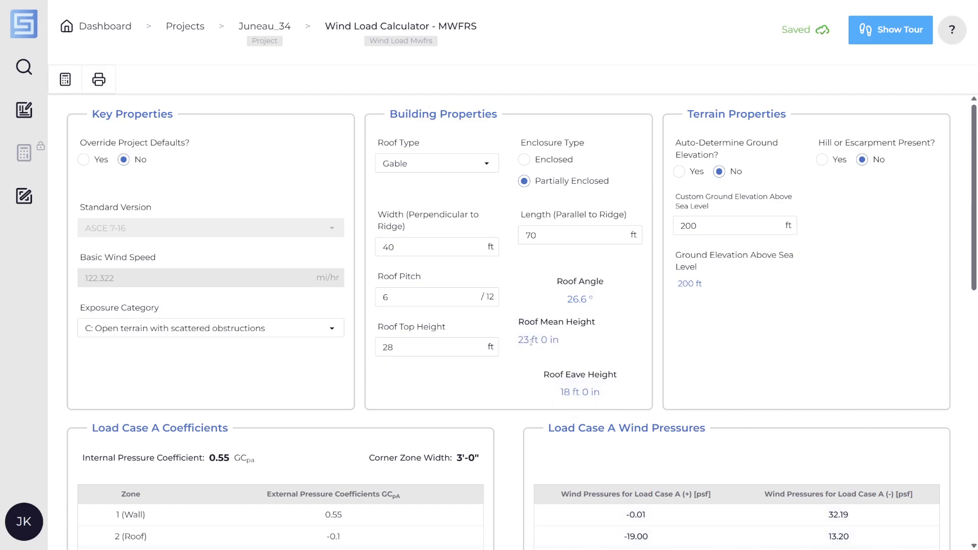
# Enable automatic ground elevation and set the enclosure type to Enclosed for the MWFRS calculation
pyautogui.click(680, 172)
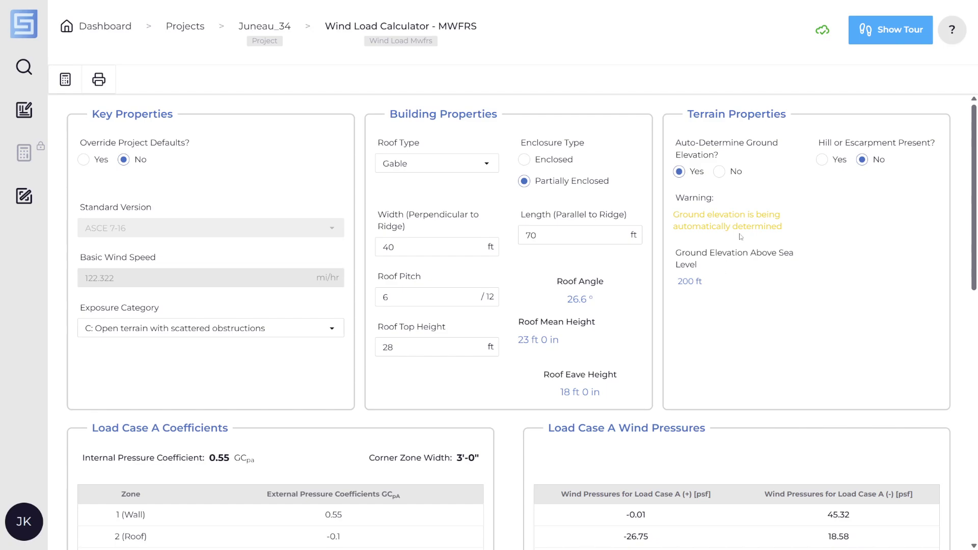
pyautogui.click(524, 159)
pyautogui.scroll(-5, 323, 232)
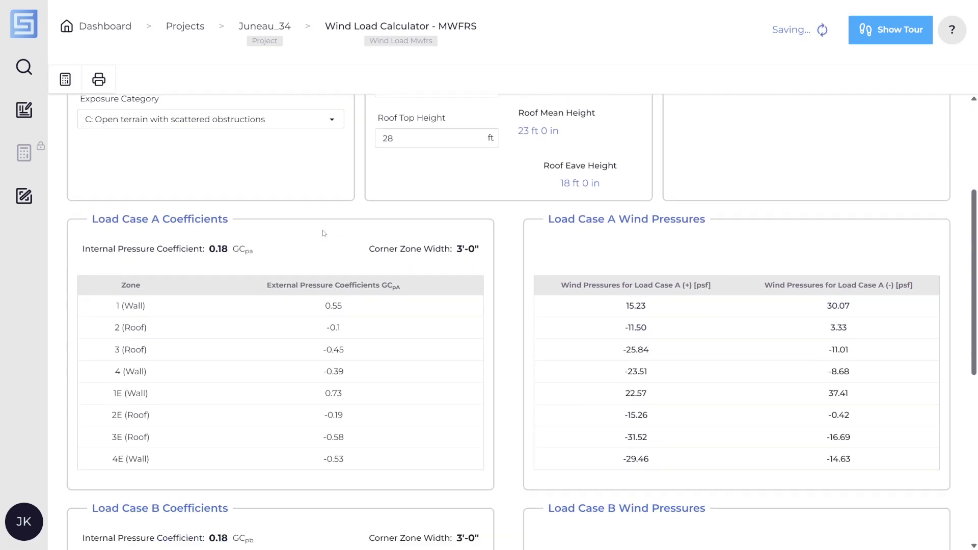
pyautogui.scroll(-7, 320, 223)
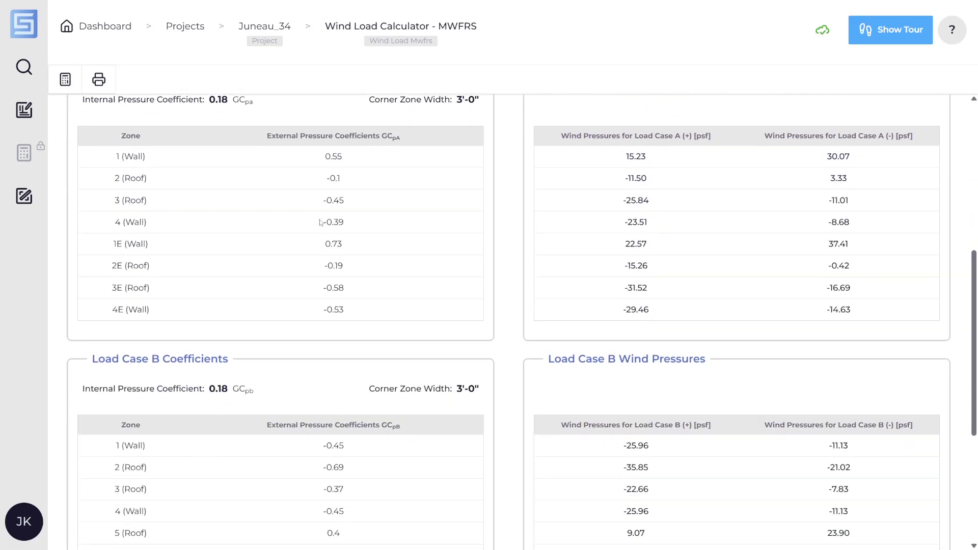
pyautogui.scroll(8, 320, 223)
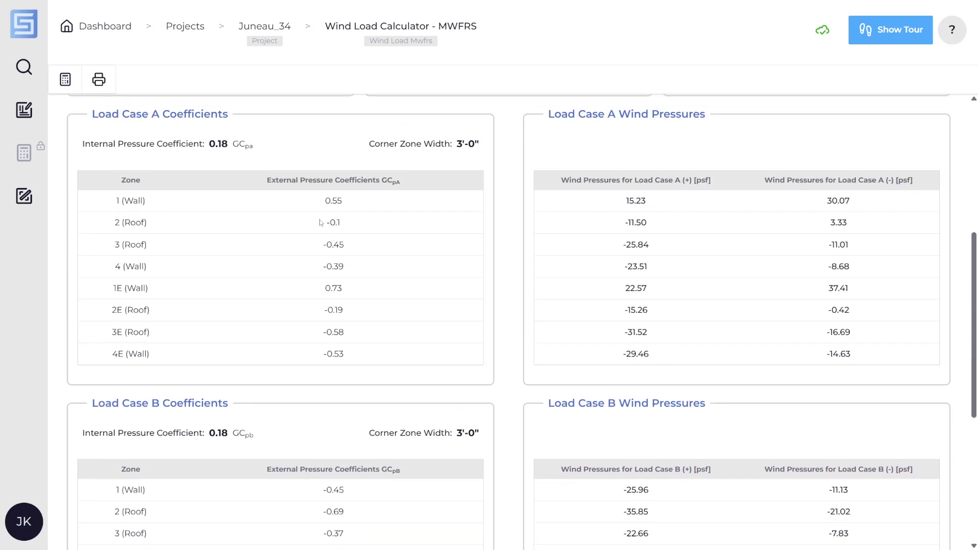
pyautogui.scroll(-8, 320, 222)
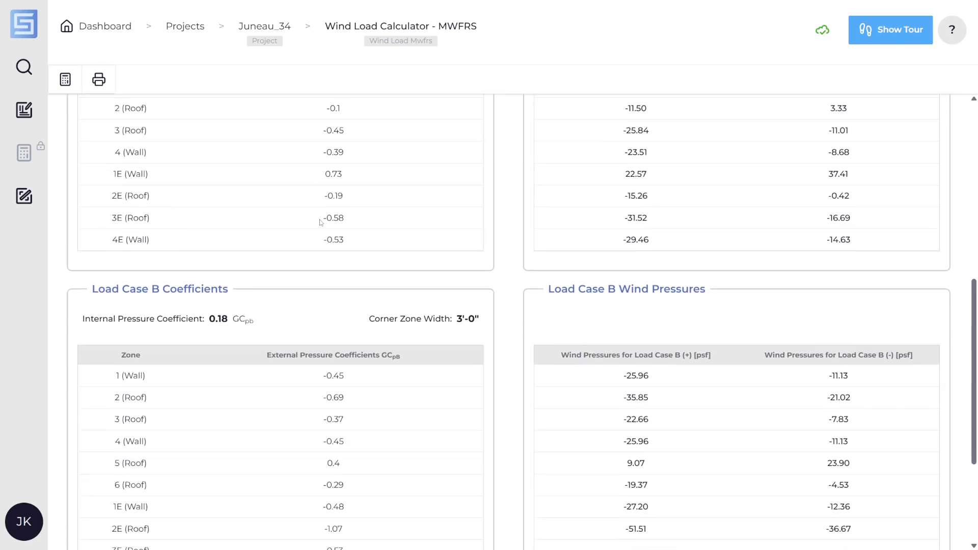
pyautogui.scroll(10, 321, 222)
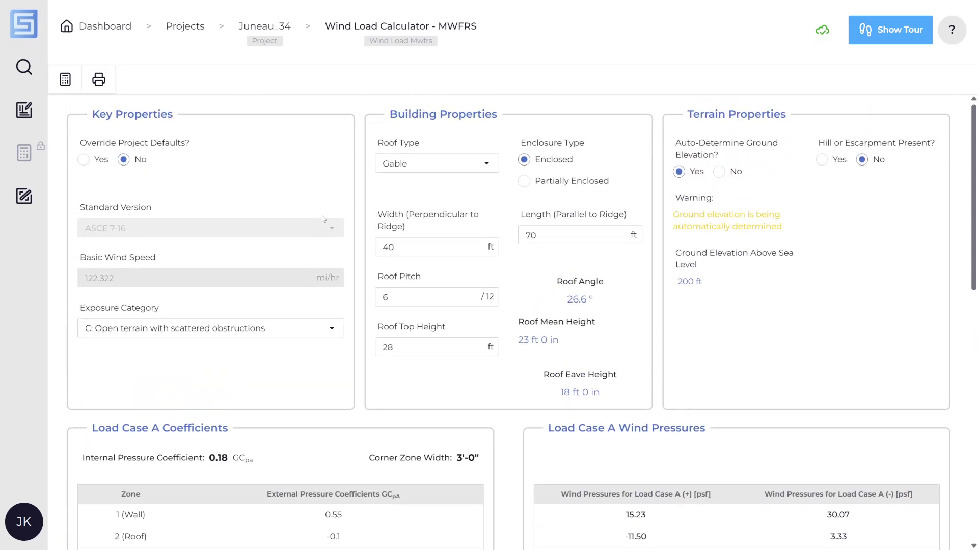
# Preview all pages of the MWFRS wind report for printing and close the preview without saving
pyautogui.click(98, 79)
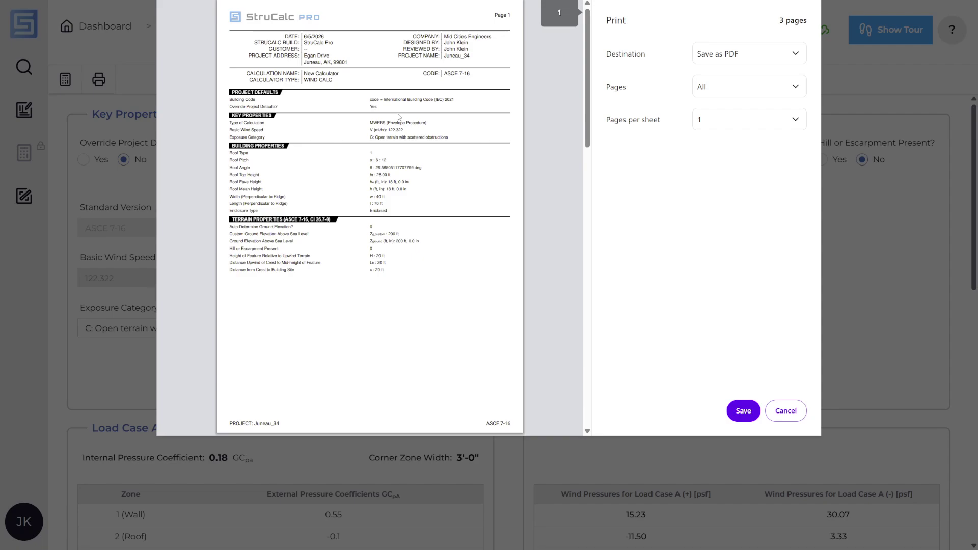
pyautogui.scroll(-12, 400, 116)
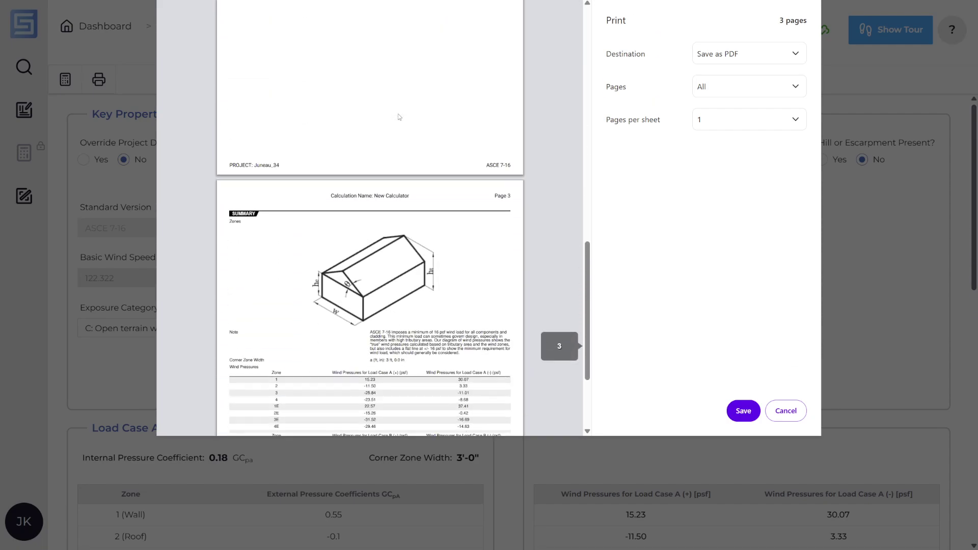
pyautogui.scroll(-4, 399, 116)
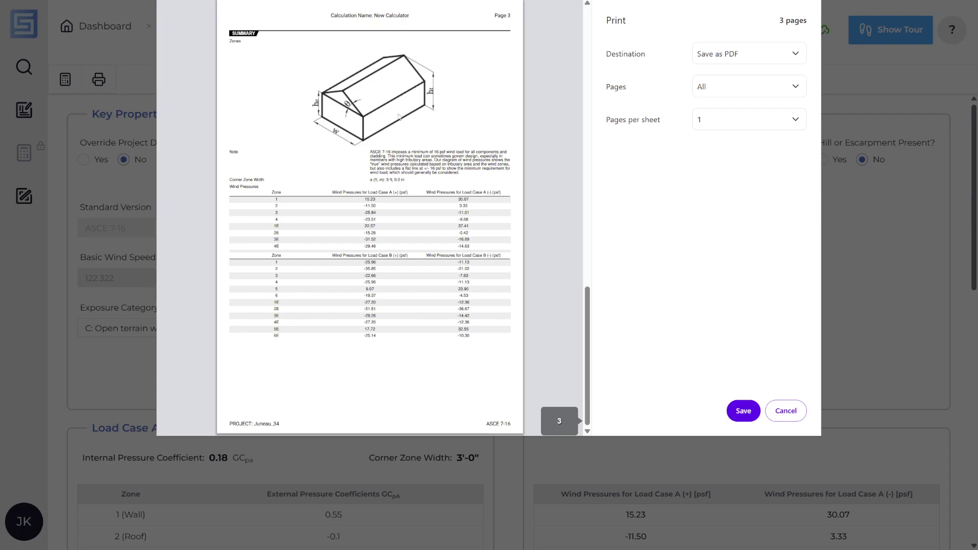
pyautogui.scroll(1, 399, 117)
pyautogui.scroll(14, 400, 117)
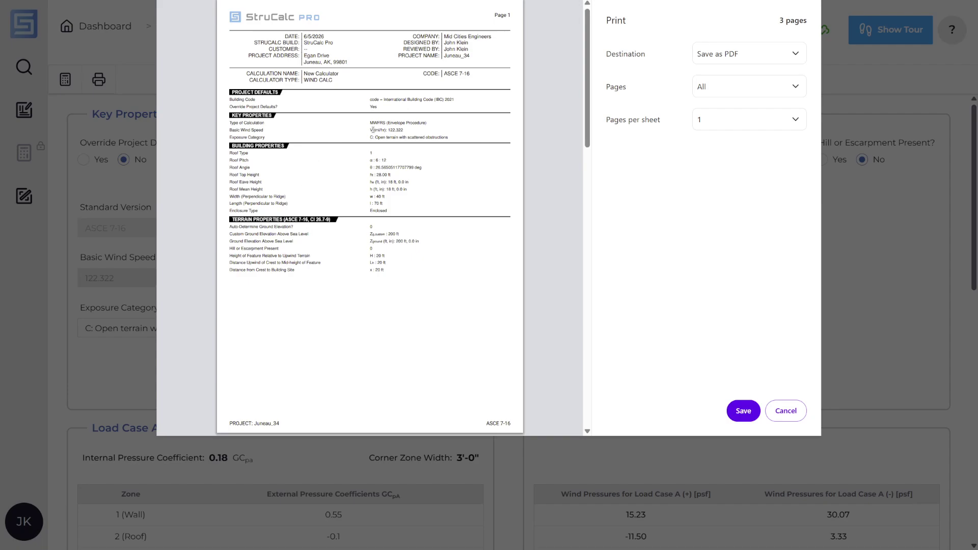
pyautogui.click(786, 411)
# Open the project's Components & Cladding wind calculator, stop overriding the project defaults and set the exposure category to C
pyautogui.click(279, 27)
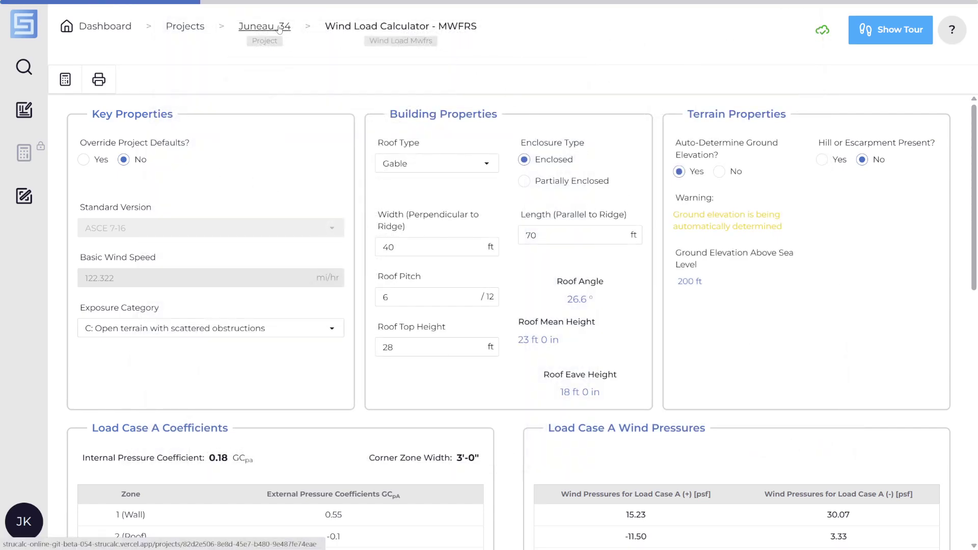
pyautogui.click(805, 313)
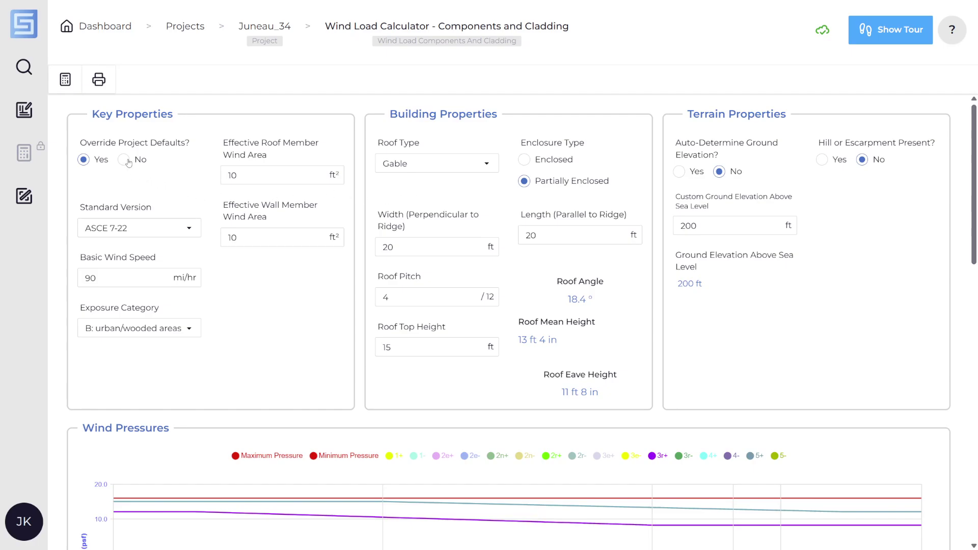
pyautogui.click(128, 161)
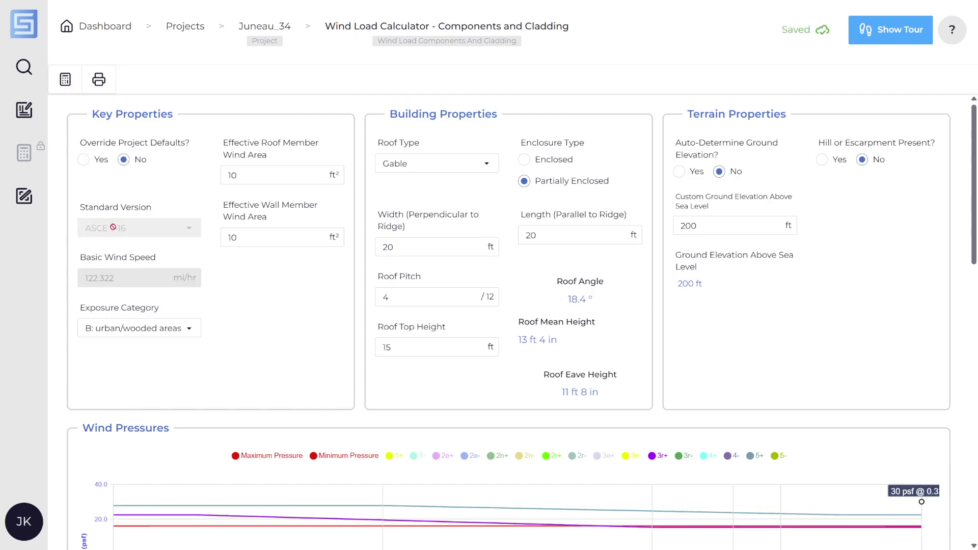
pyautogui.click(137, 329)
pyautogui.click(140, 343)
# Set the effective wind area to 55 ft² for roof members and 35 ft² for wall members
pyautogui.press('Tab')
pyautogui.write('5')
pyautogui.press('Tab')
pyautogui.write('35')
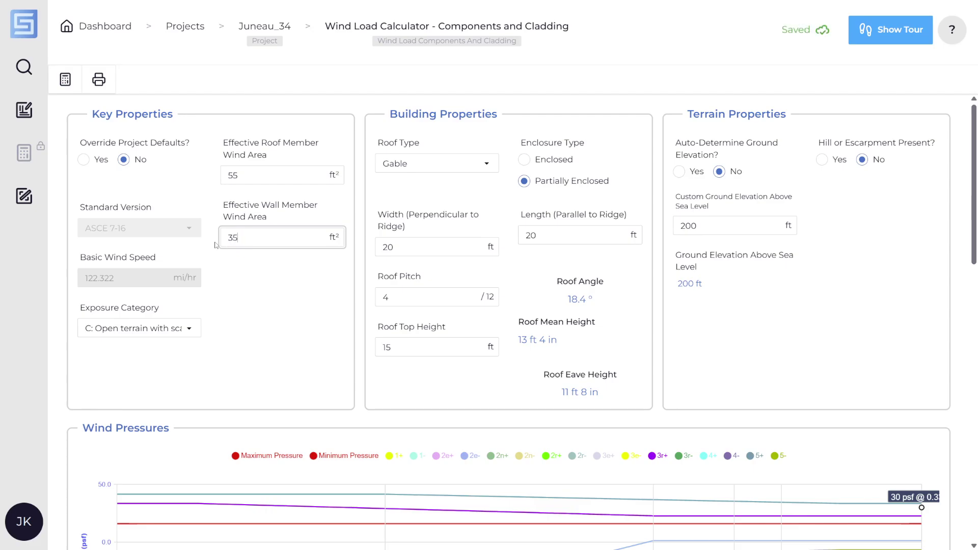
# Keep the Gable roof type and set the building length to 70 ft and width to 40 ft for components and cladding
pyautogui.click(440, 169)
pyautogui.click(562, 249)
pyautogui.moveTo(555, 238); pyautogui.dragTo(390, 251)
pyautogui.write('70')
pyautogui.write('40')
# Set the roof pitch to 6/12 and the roof top height to 28 ft for components and cladding
pyautogui.doubleClick(388, 297)
pyautogui.write('6')
pyautogui.doubleClick(389, 350)
pyautogui.write('28')
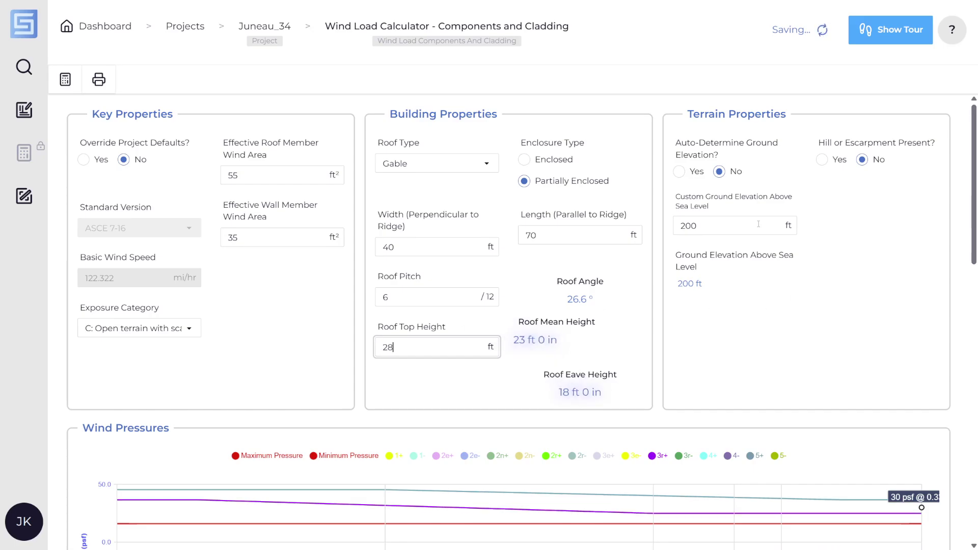
# Enable automatic ground elevation and examine the wind pressure chart and the load case A and B tables
pyautogui.click(680, 172)
pyautogui.scroll(-7, 372, 297)
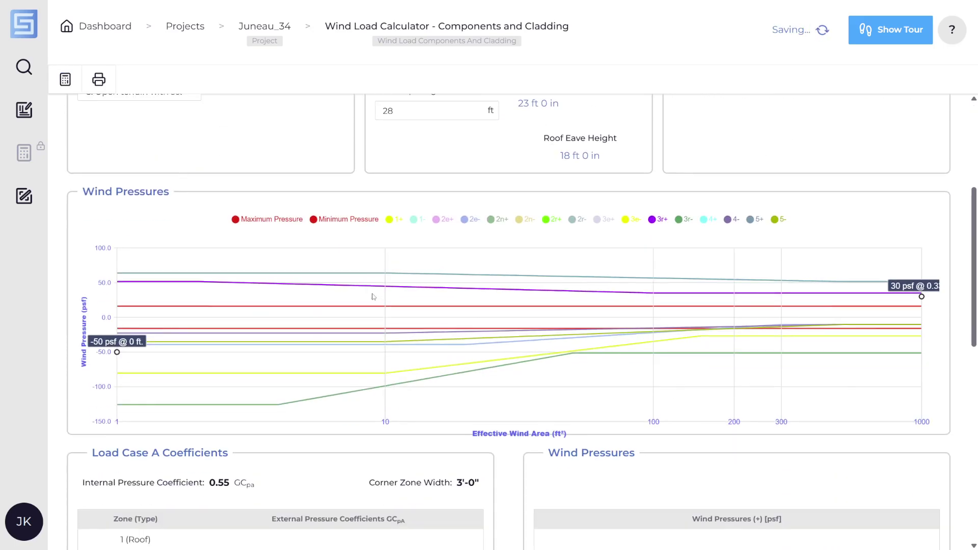
pyautogui.scroll(3, 296, 229)
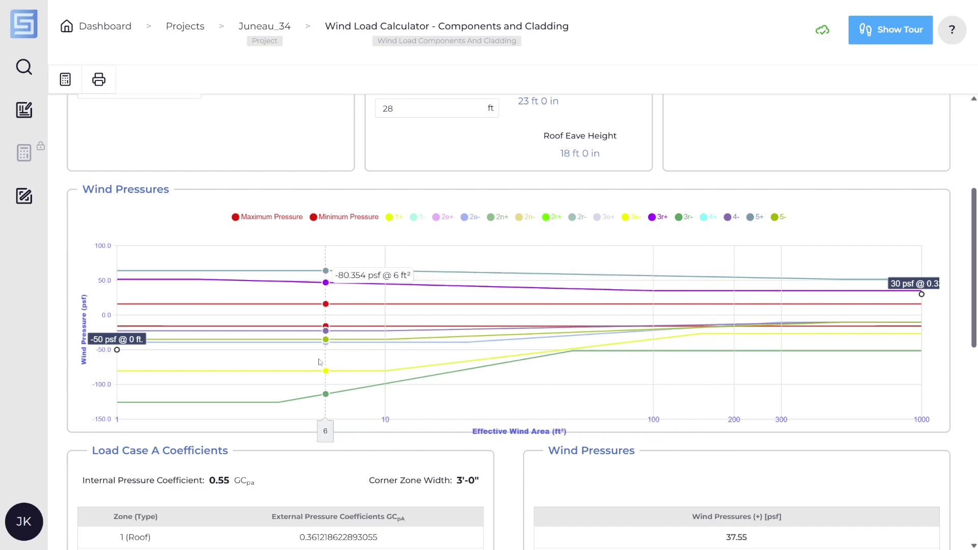
pyautogui.scroll(-5, 265, 371)
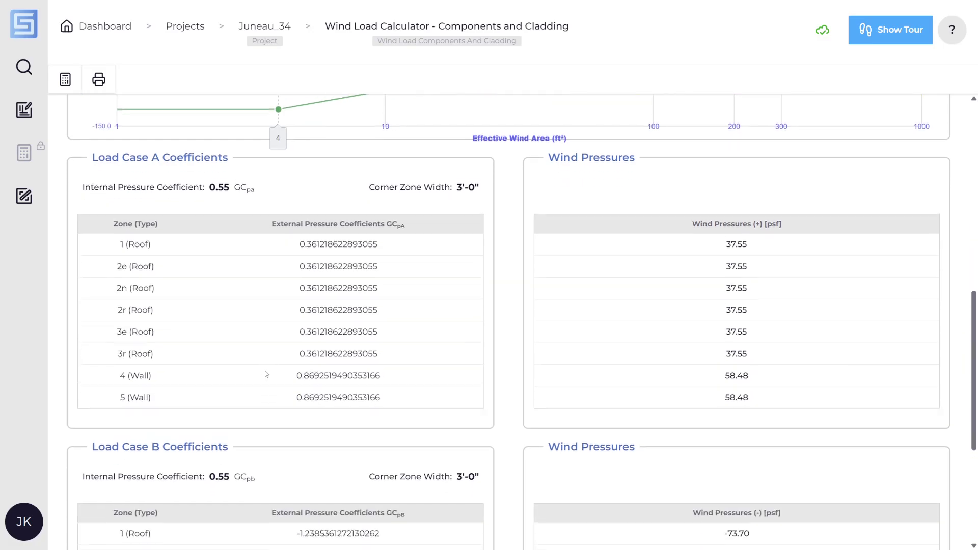
pyautogui.scroll(-5, 296, 261)
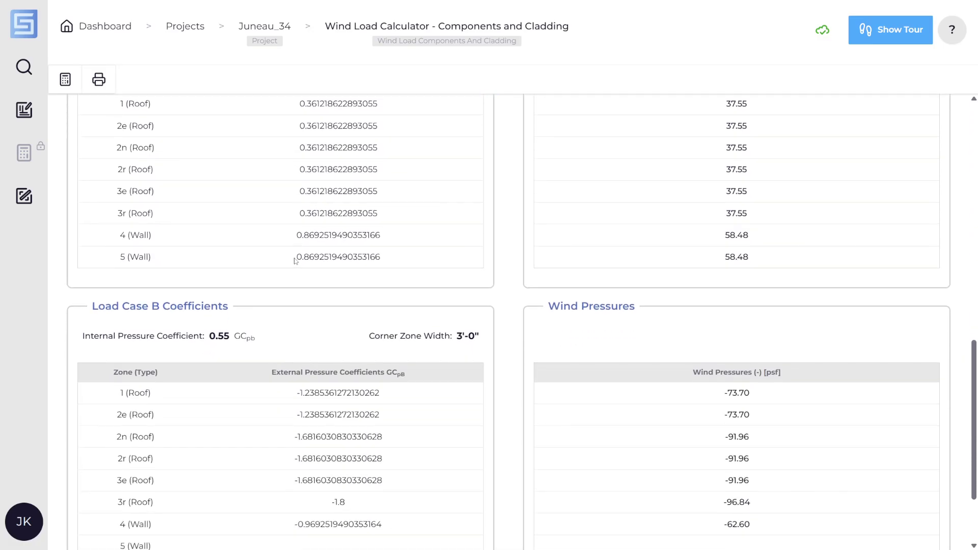
pyautogui.scroll(2, 295, 261)
pyautogui.scroll(3, 294, 261)
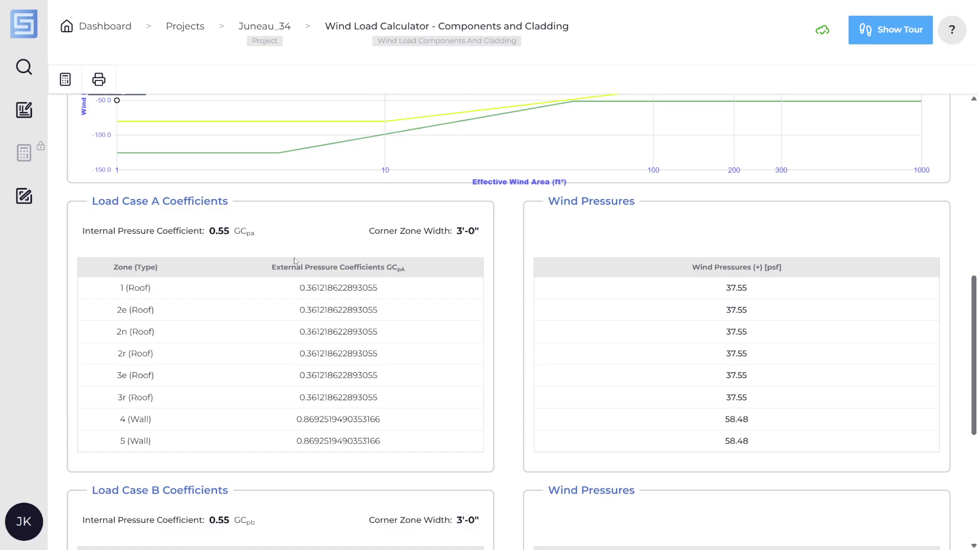
# Set the enclosure type to Enclosed and review the updated components and cladding wind pressures
pyautogui.scroll(8, 295, 262)
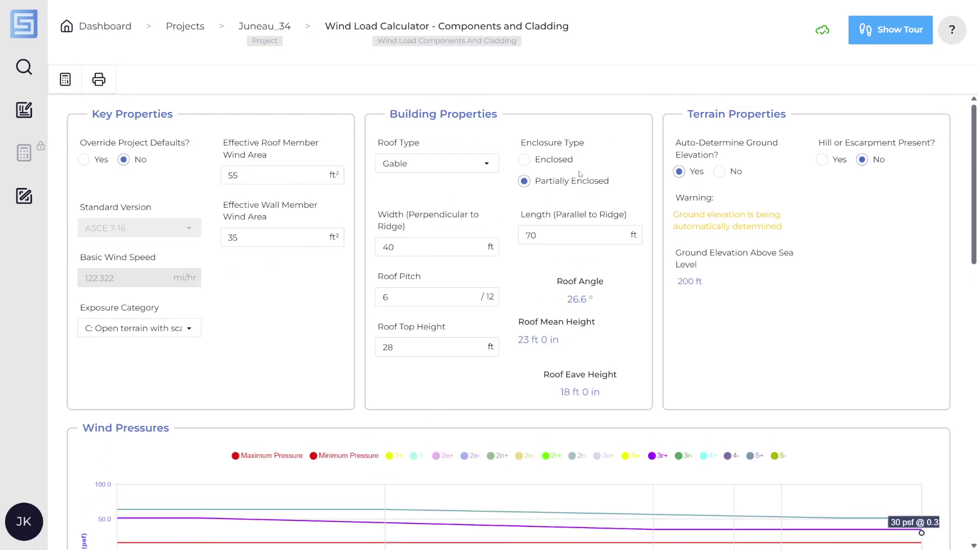
pyautogui.click(557, 162)
pyautogui.scroll(-9, 372, 259)
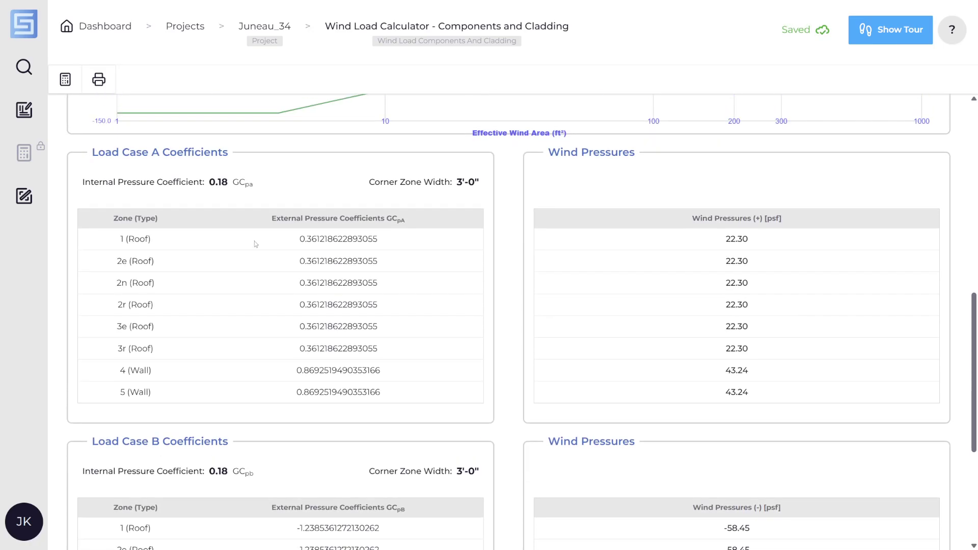
# Examine the load case A and B coefficient and wind pressure tables for components and cladding
pyautogui.scroll(-5, 295, 231)
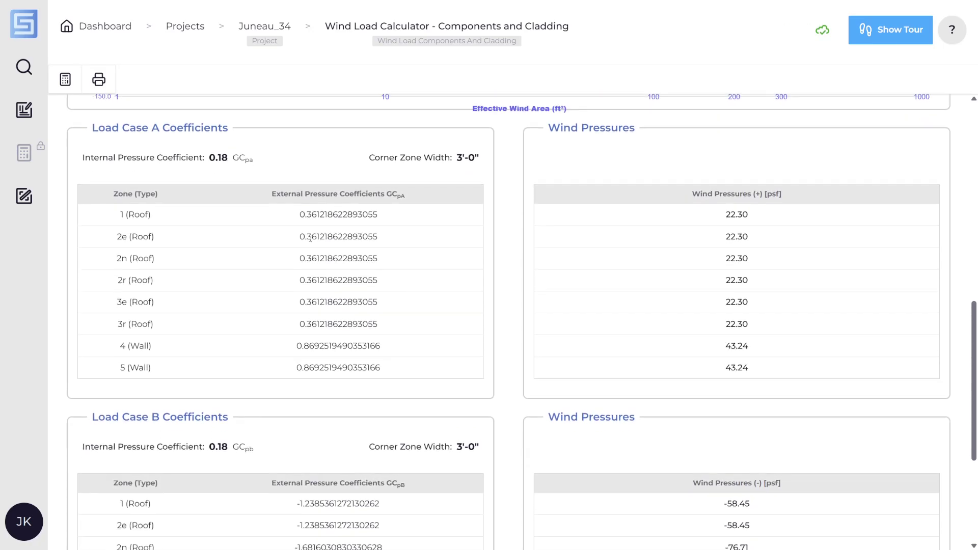
pyautogui.scroll(1, 311, 242)
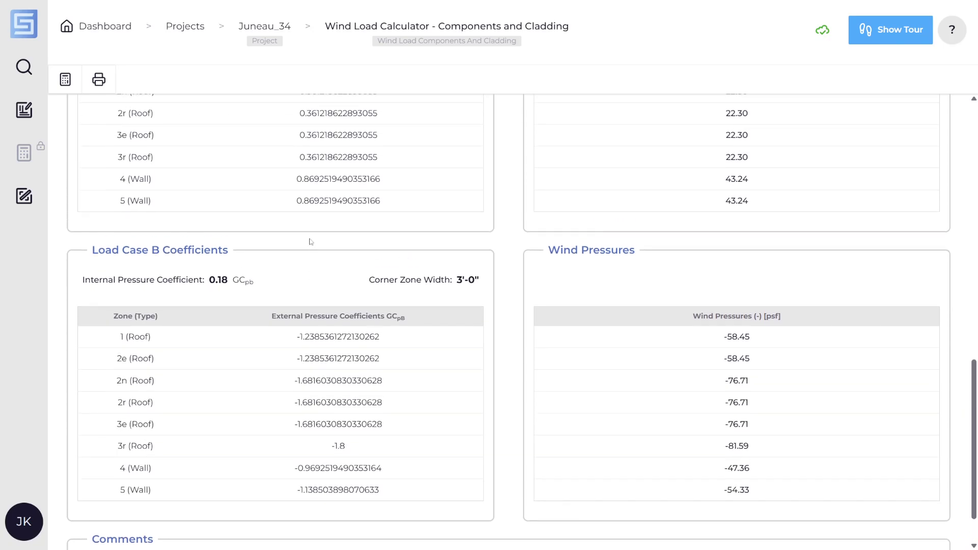
pyautogui.scroll(3, 311, 242)
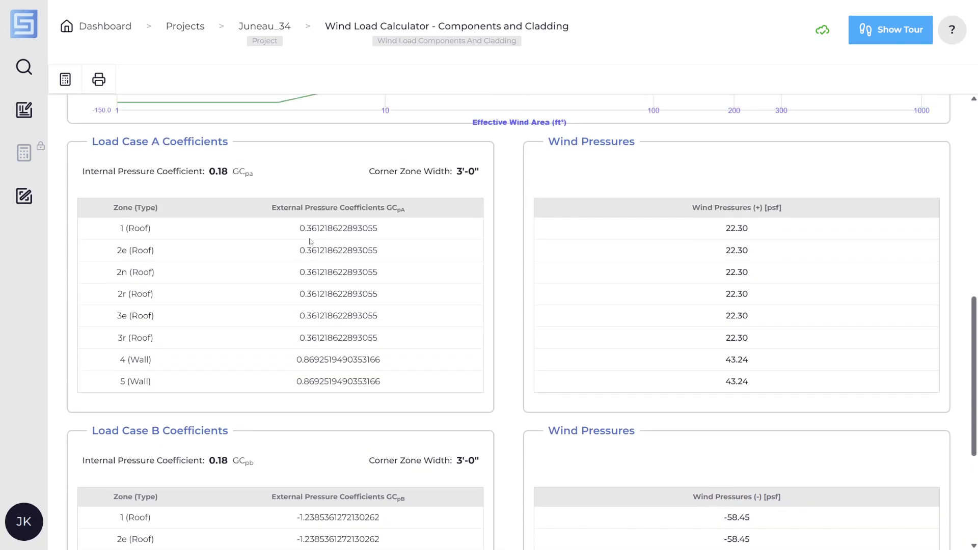
pyautogui.scroll(10, 310, 241)
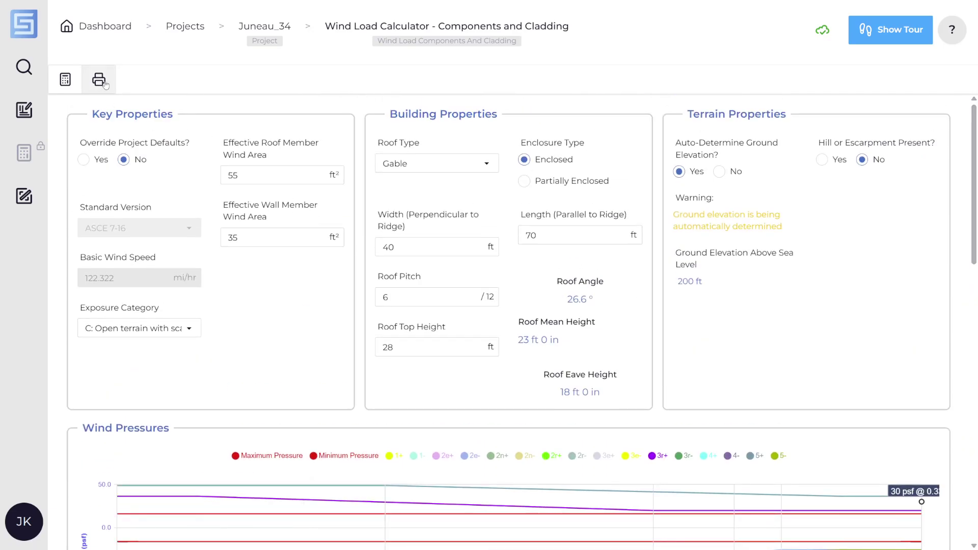
# Preview both pages of the components and cladding wind report for printing, and close the preview without saving
pyautogui.hotkey('ctrl', 'p')
pyautogui.scroll(-10, 400, 155)
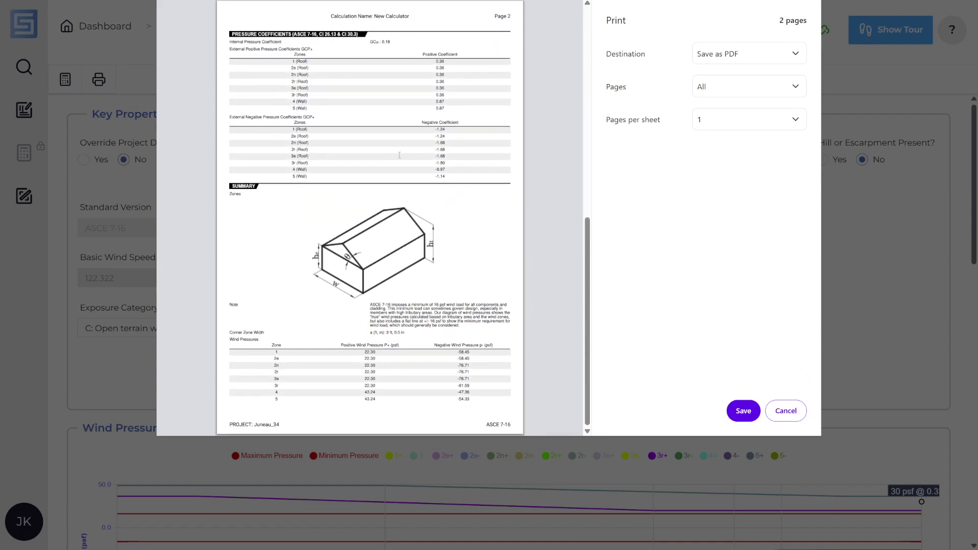
pyautogui.scroll(10, 400, 155)
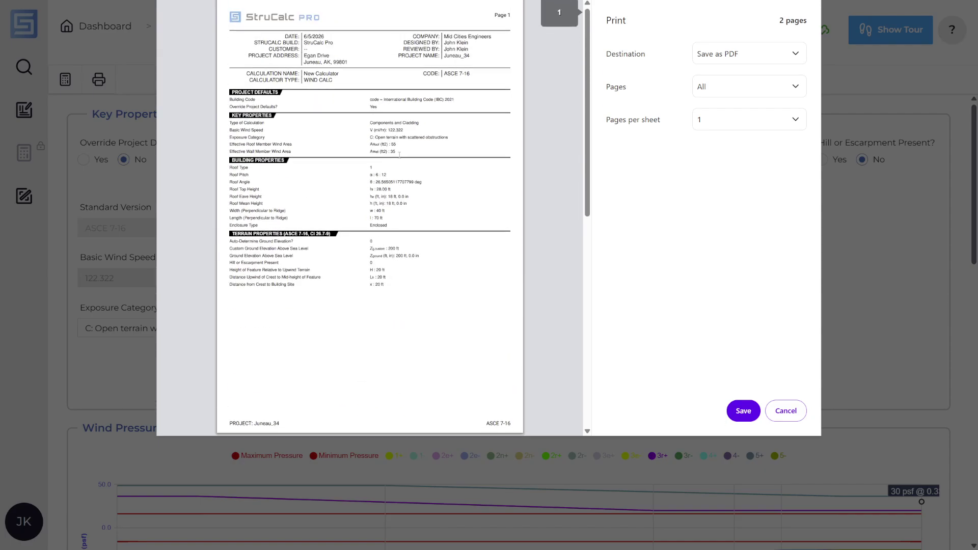
pyautogui.click(776, 406)
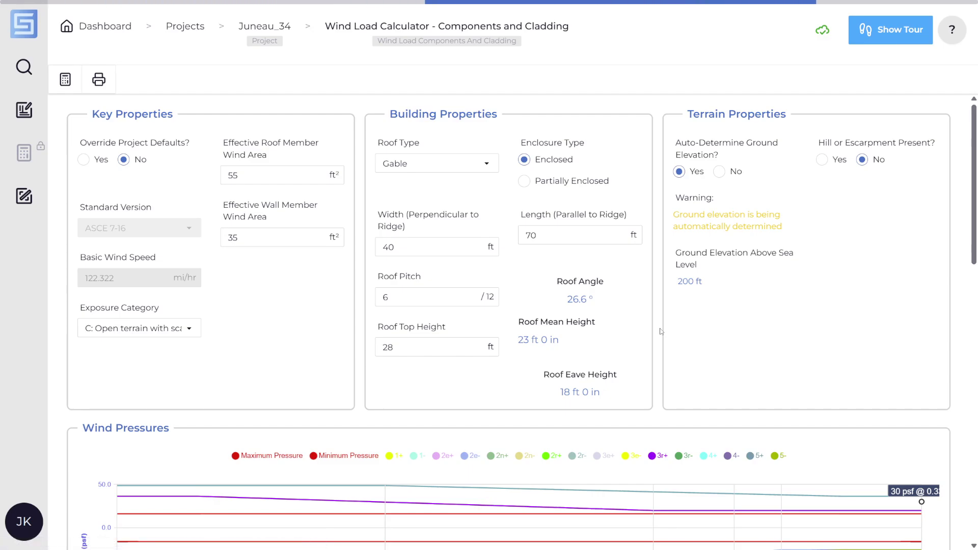
# Open the project's snow load calculator and set the exposure of roof to Partially Exposed
pyautogui.click(854, 282)
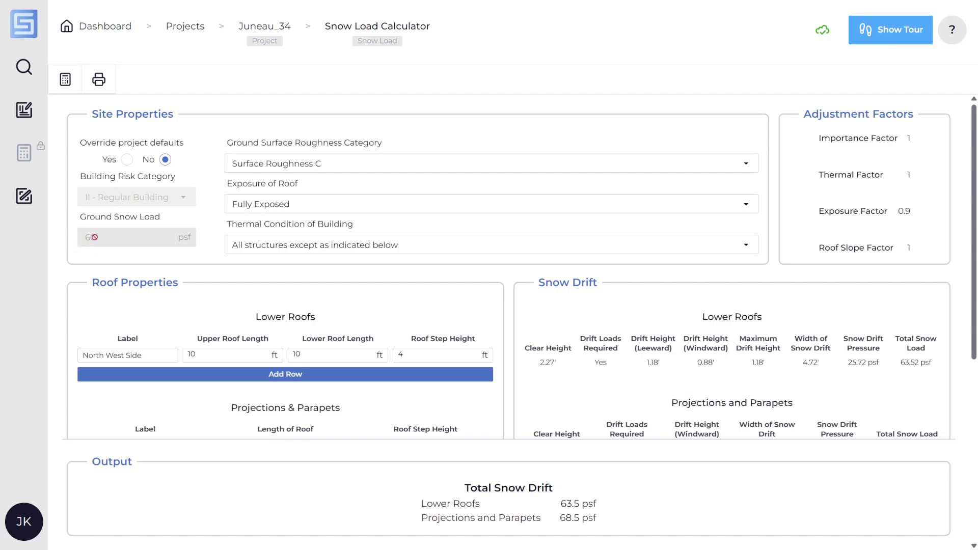
pyautogui.click(473, 212)
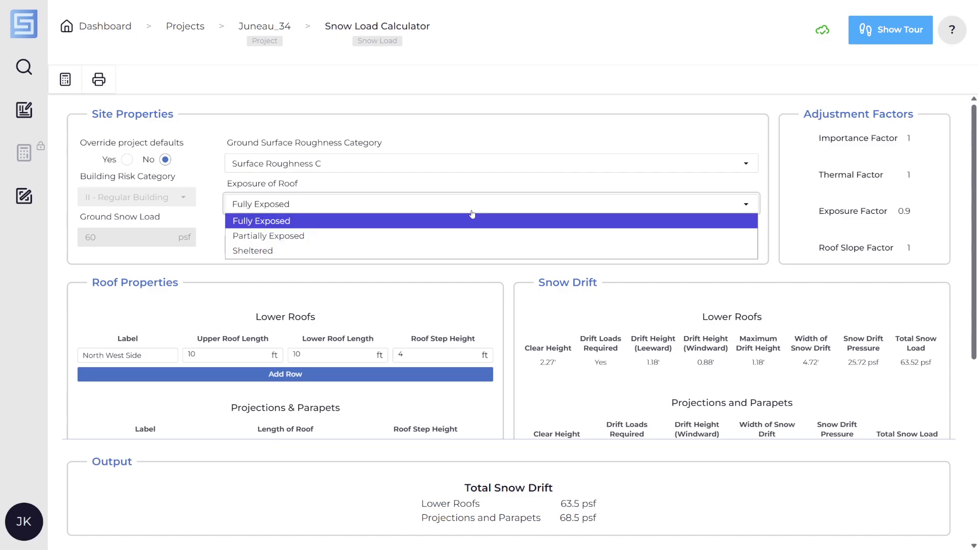
pyautogui.click(465, 236)
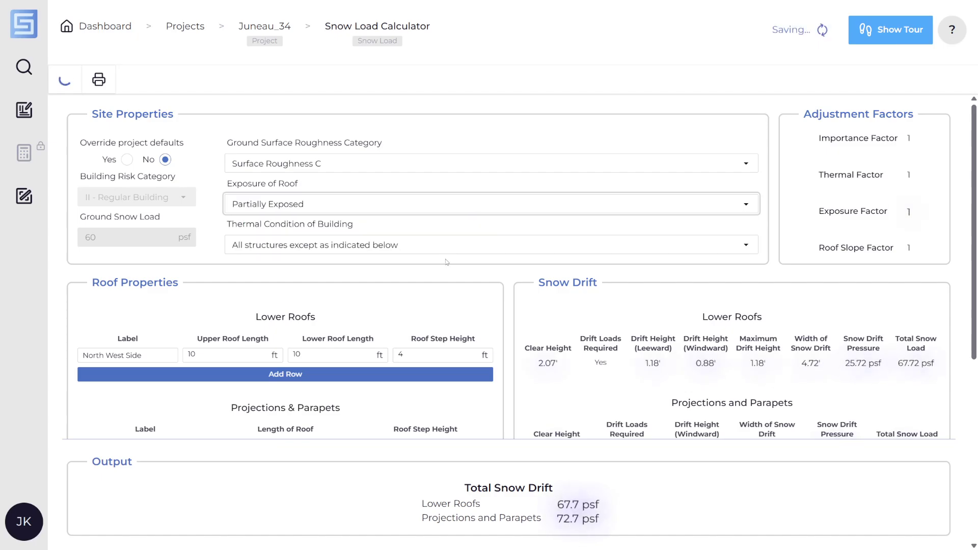
# In the snow roof properties, set the upper roof length to 50 ft, lower roof length to 20 ft and surface type to Unobstructed slippery surfaces
pyautogui.scroll(-4, 329, 172)
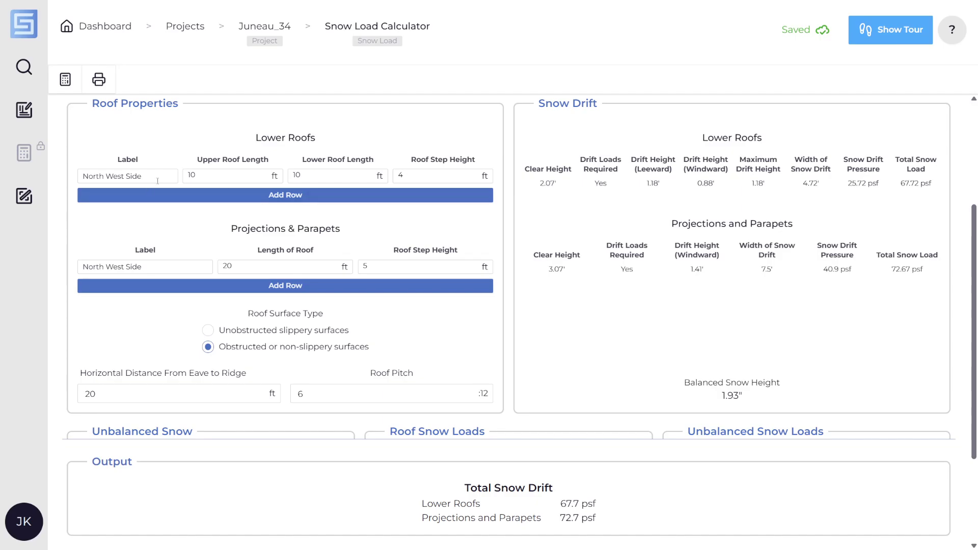
pyautogui.doubleClick(226, 178)
pyautogui.write('50')
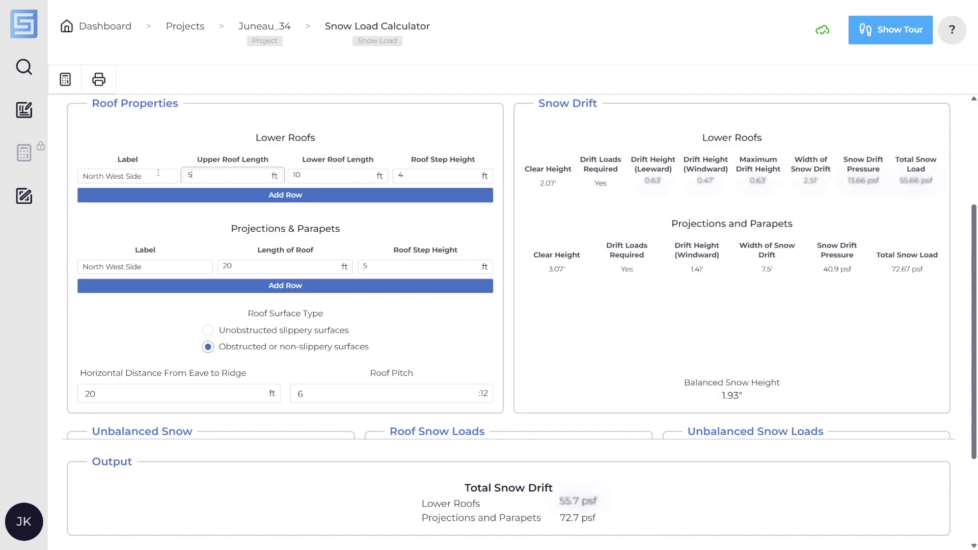
pyautogui.doubleClick(316, 174)
pyautogui.write('20')
pyautogui.doubleClick(401, 176)
pyautogui.click(238, 246)
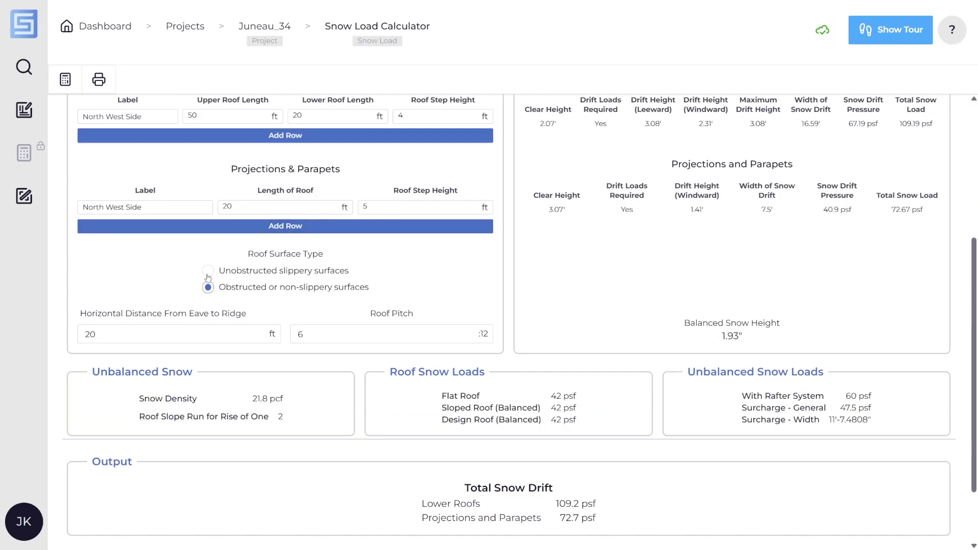
pyautogui.click(208, 273)
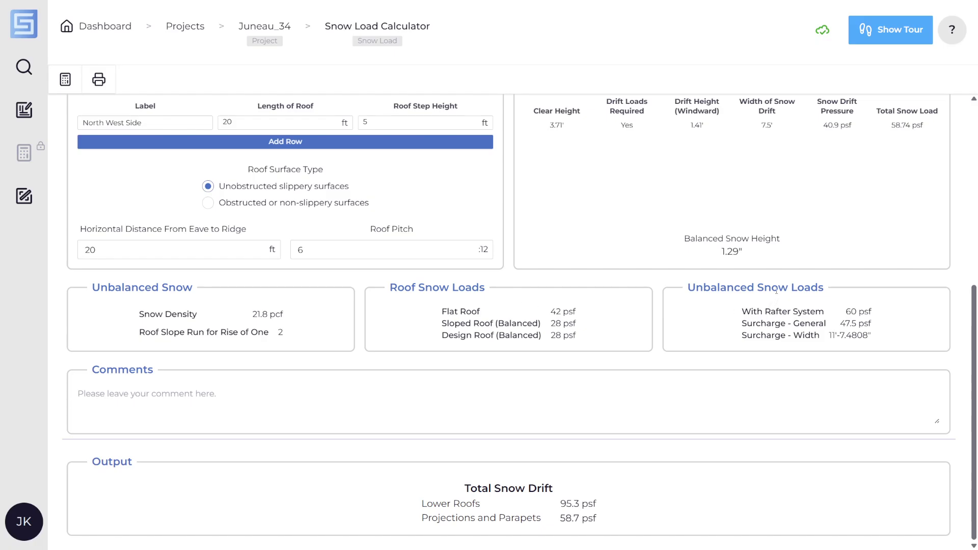
# Preview both pages of the snow load report for printing, and close the preview without saving
pyautogui.scroll(5, 410, 258)
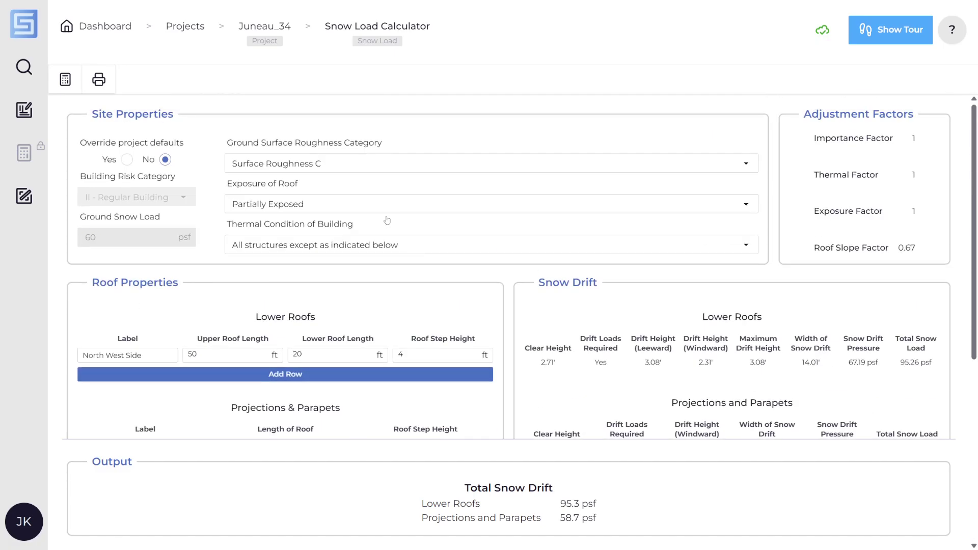
pyautogui.click(99, 79)
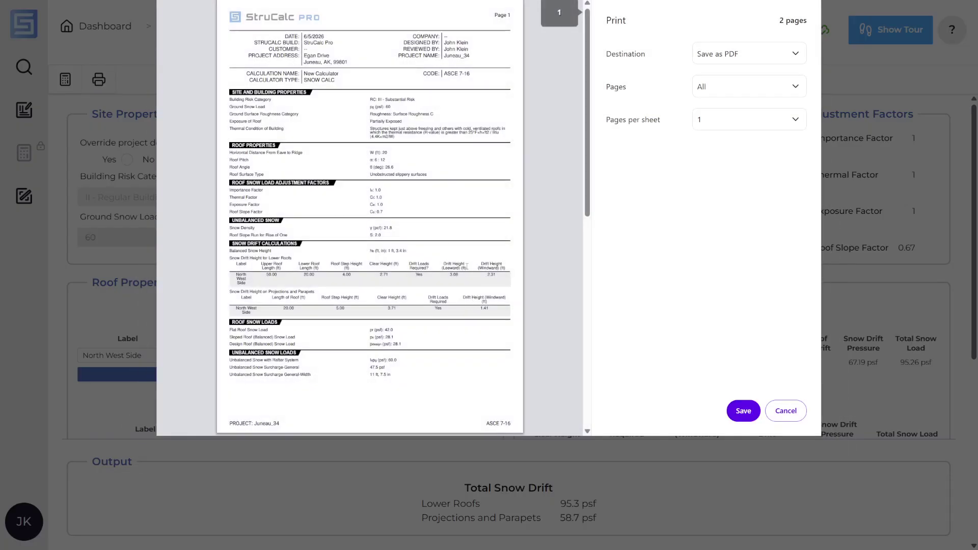
pyautogui.scroll(-8, 470, 261)
pyautogui.scroll(5, 470, 262)
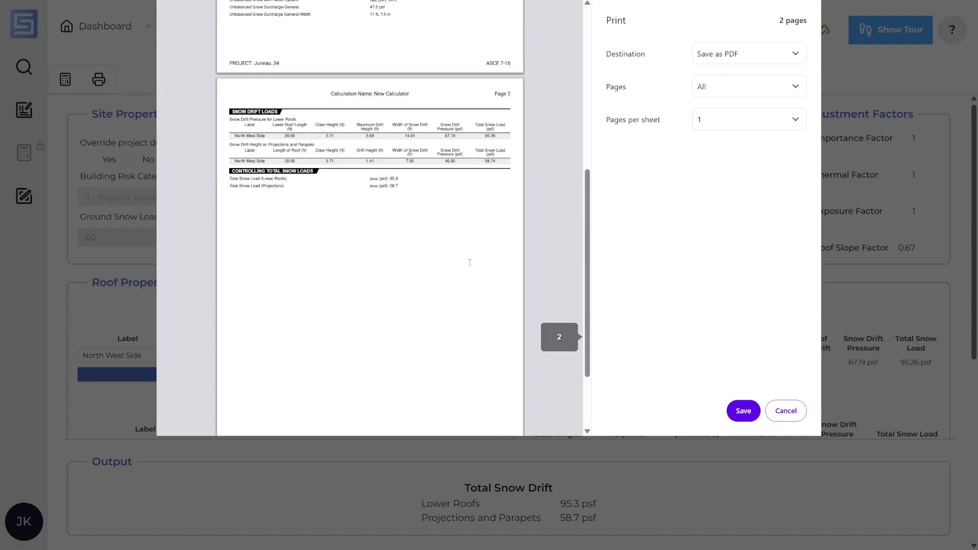
pyautogui.scroll(4, 469, 261)
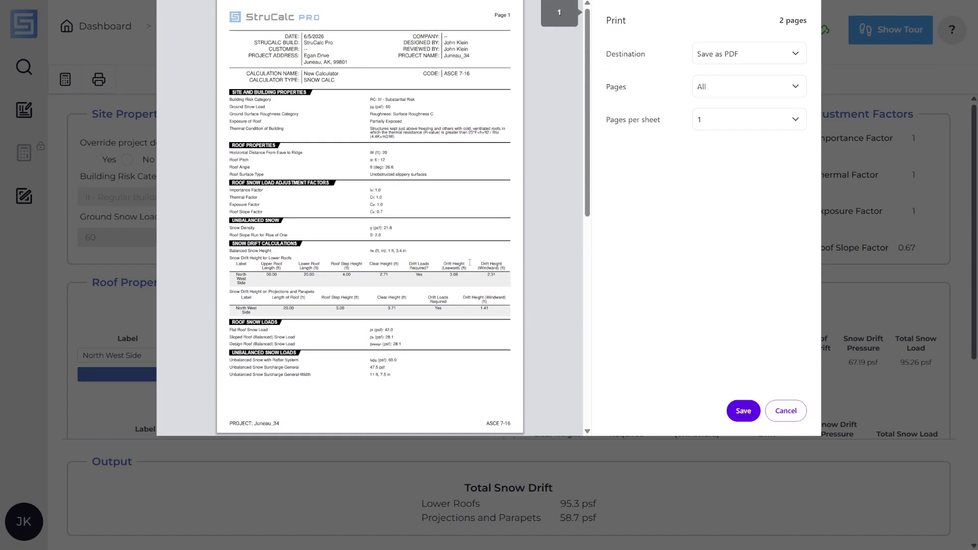
pyautogui.click(789, 411)
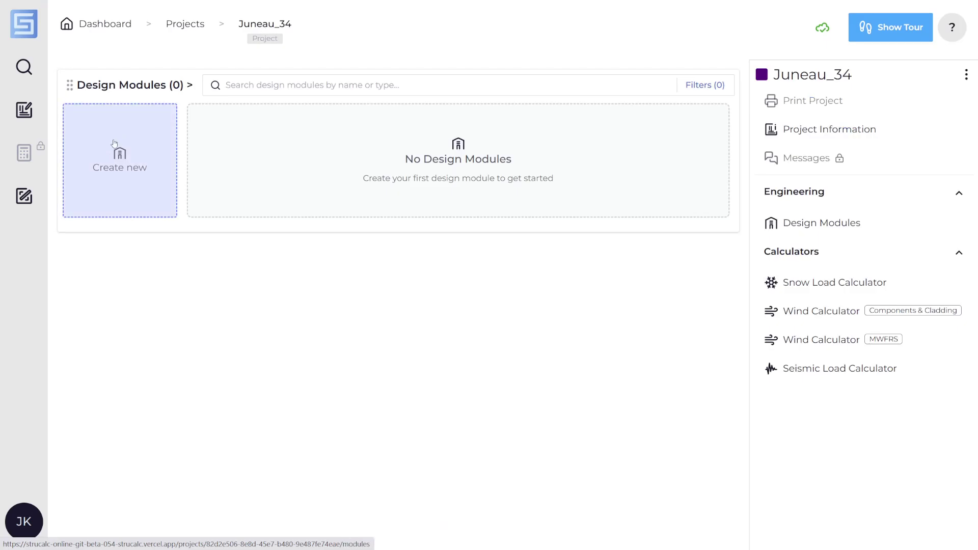
# Start creating a new design module in the Juneau_34 project
pyautogui.click(97, 163)
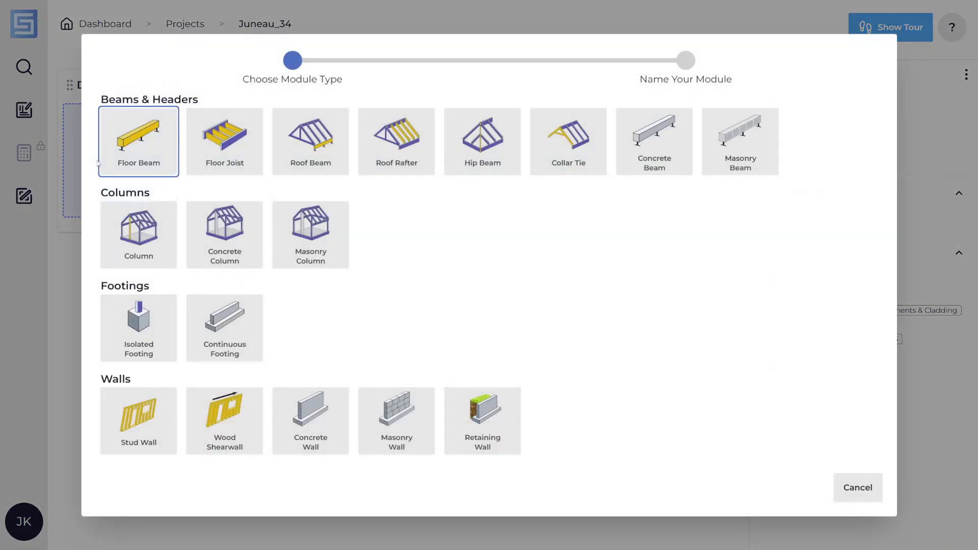